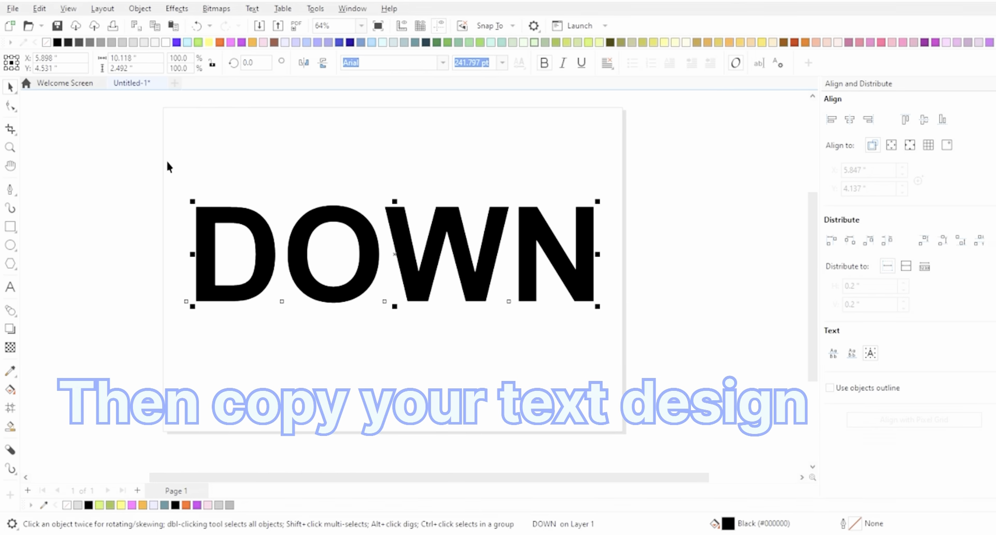
Step: Duplicate the DOWN text in place and fill the top copy with olive (#999933)
{"action": "right_click", "coordinate": [244, 183]}
{"action": "mouse_move", "coordinate": [238, 221]}
{"action": "left_mouse_down"}
{"action": "mouse_move", "coordinate": [245, 183]}
{"action": "mouse_move", "coordinate": [238, 207]}
{"action": "left_mouse_up"}
{"action": "key", "text": "ctrl+z"}
{"action": "key", "text": "ctrl+z"}
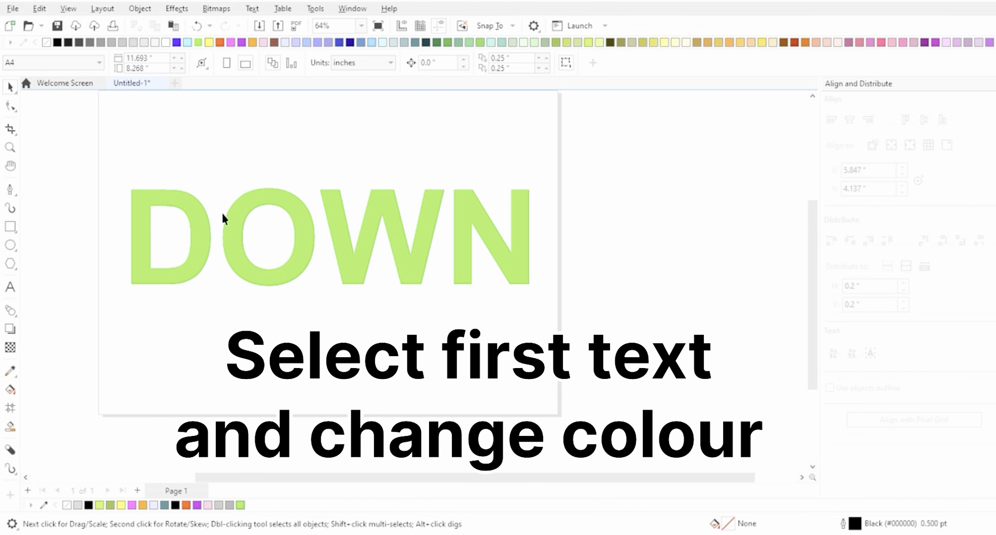
{"action": "left_click", "coordinate": [222, 215]}
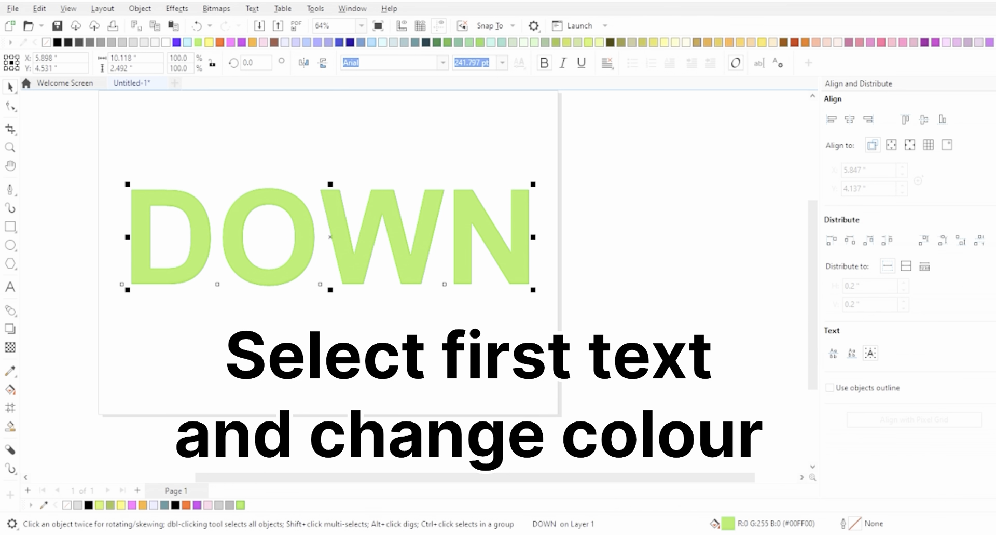
{"action": "left_click", "coordinate": [643, 42]}
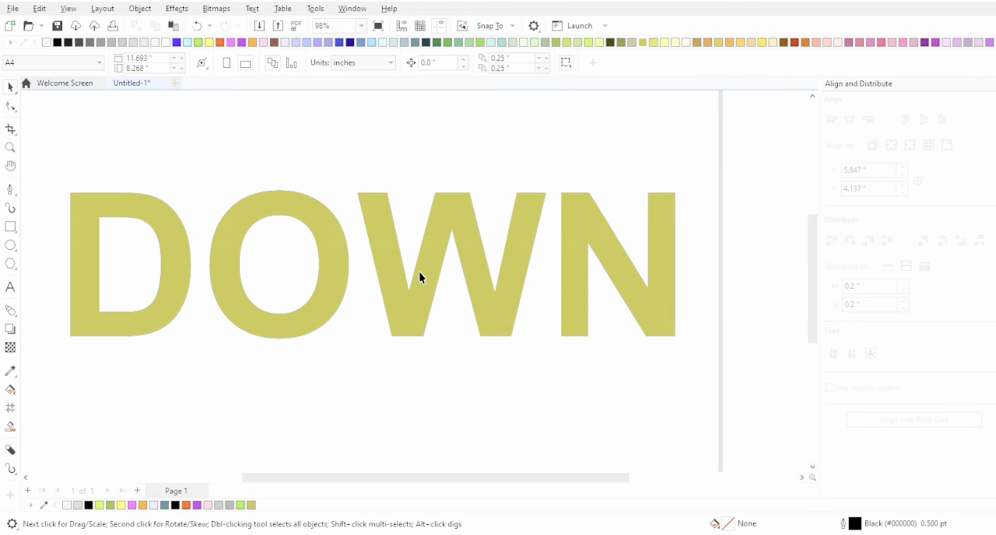
Step: Draw a straight horizontal Pen line across the middle of the DOWN text and cut the text with it using Back minus front
{"action": "left_click", "coordinate": [10, 190]}
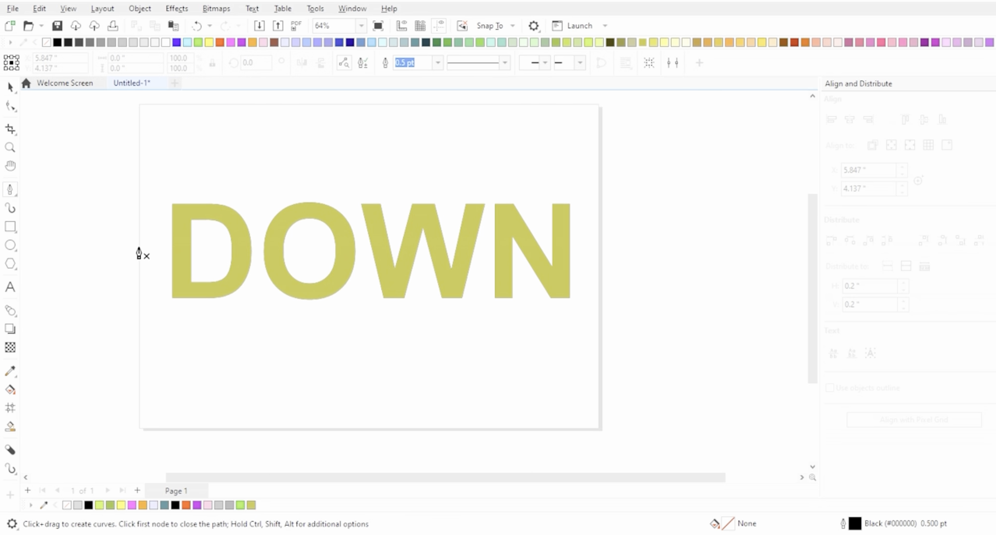
{"action": "left_click", "coordinate": [137, 253]}
{"action": "left_click", "coordinate": [638, 254]}
{"action": "key", "text": "ctrl+a"}
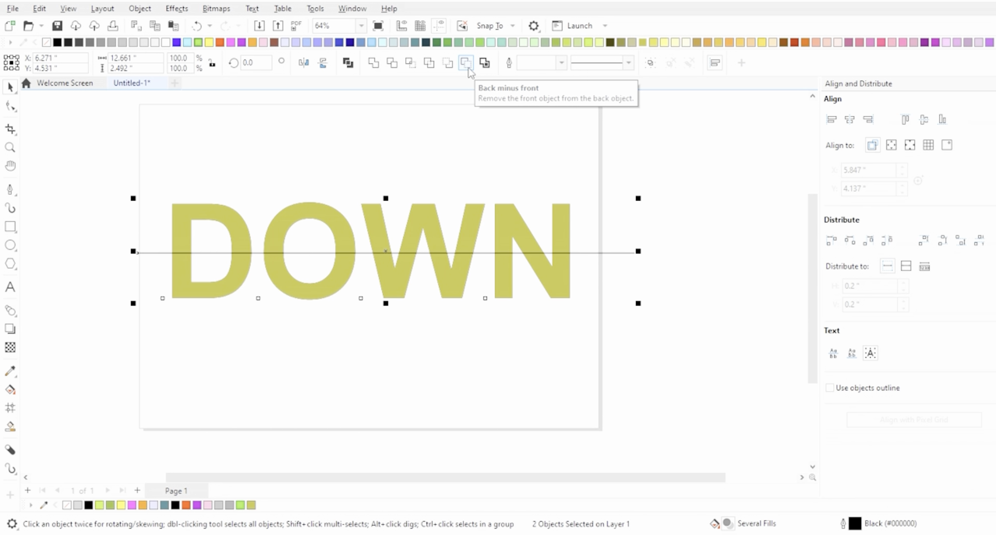
{"action": "left_click", "coordinate": [469, 73]}
Step: Break the cut DOWN curve apart into separate upper and lower letter pieces
{"action": "scroll", "coordinate": [310, 234], "scroll_direction": "up", "scroll_amount": 2}
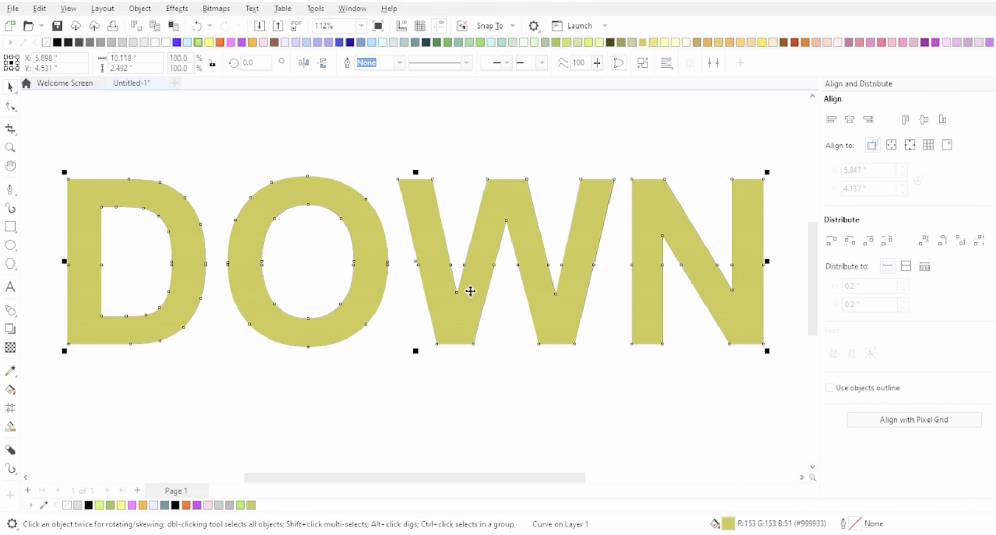
{"action": "scroll", "coordinate": [470, 292], "scroll_direction": "down", "scroll_amount": 3}
{"action": "scroll", "coordinate": [400, 260], "scroll_direction": "up", "scroll_amount": 2}
{"action": "right_click", "coordinate": [400, 259]}
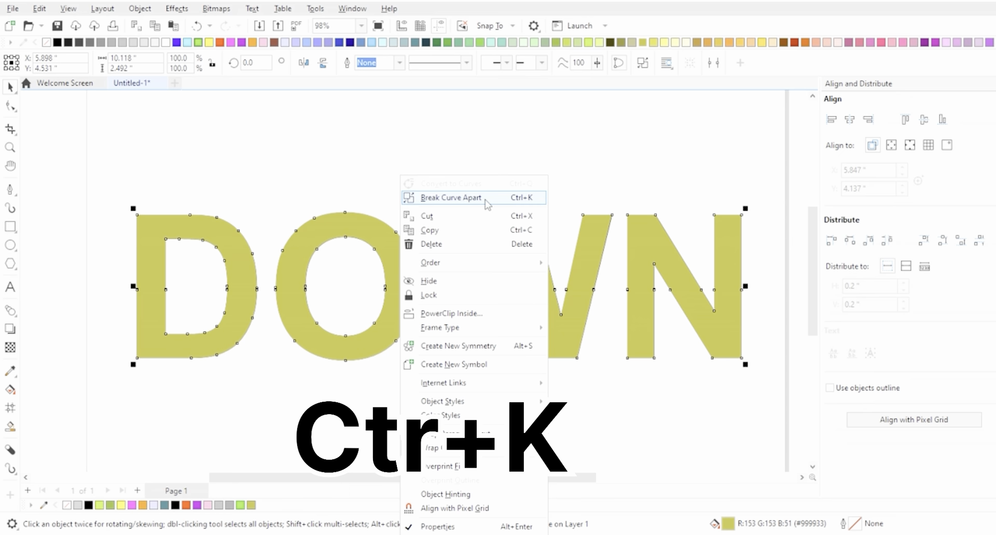
{"action": "left_click", "coordinate": [522, 198]}
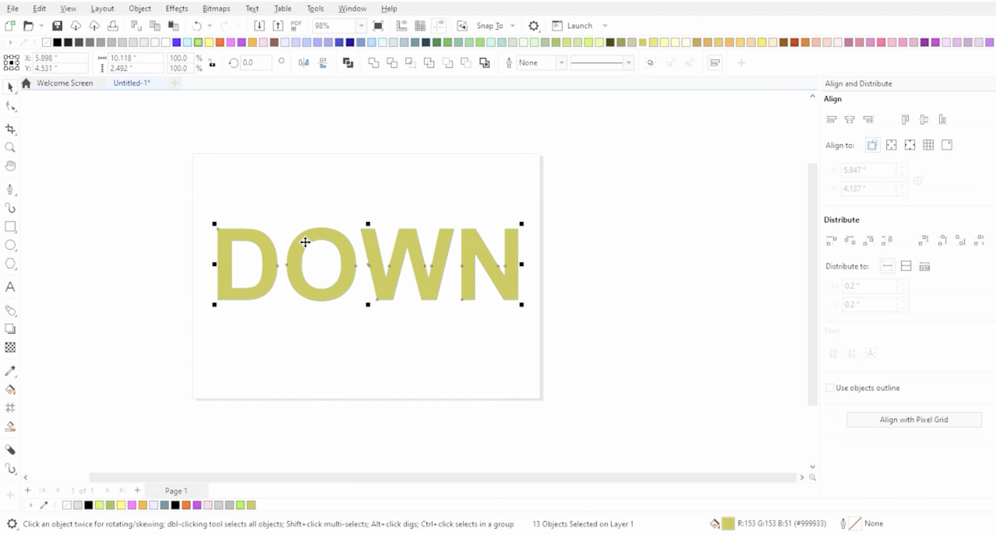
Step: Try moving the upper halves of D, O and W away from their lower halves
{"action": "scroll", "coordinate": [251, 240], "scroll_direction": "up", "scroll_amount": 2}
{"action": "left_click", "coordinate": [245, 238]}
{"action": "left_click", "coordinate": [403, 255], "text": "shift"}
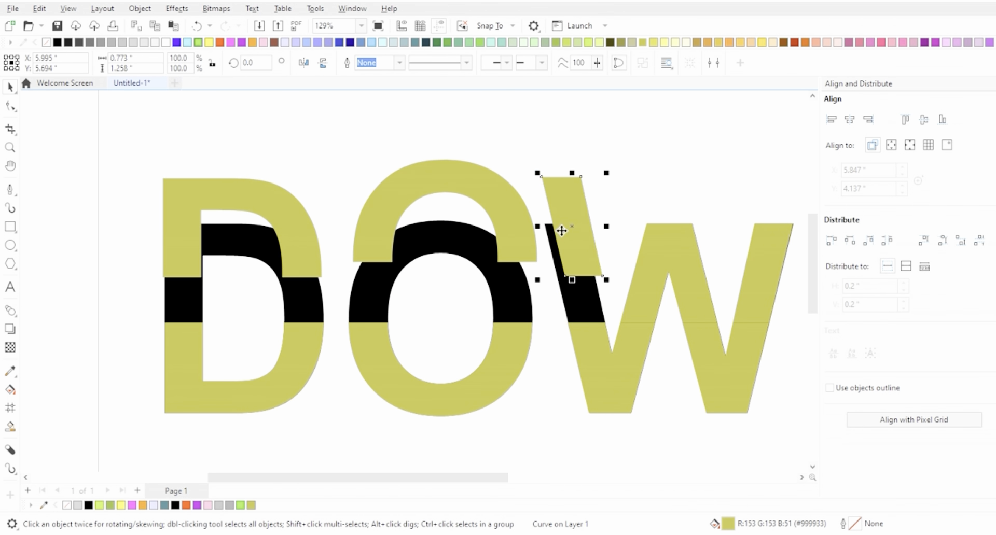
{"action": "scroll", "coordinate": [327, 248], "scroll_direction": "down", "scroll_amount": 2}
{"action": "key", "text": "Delete"}
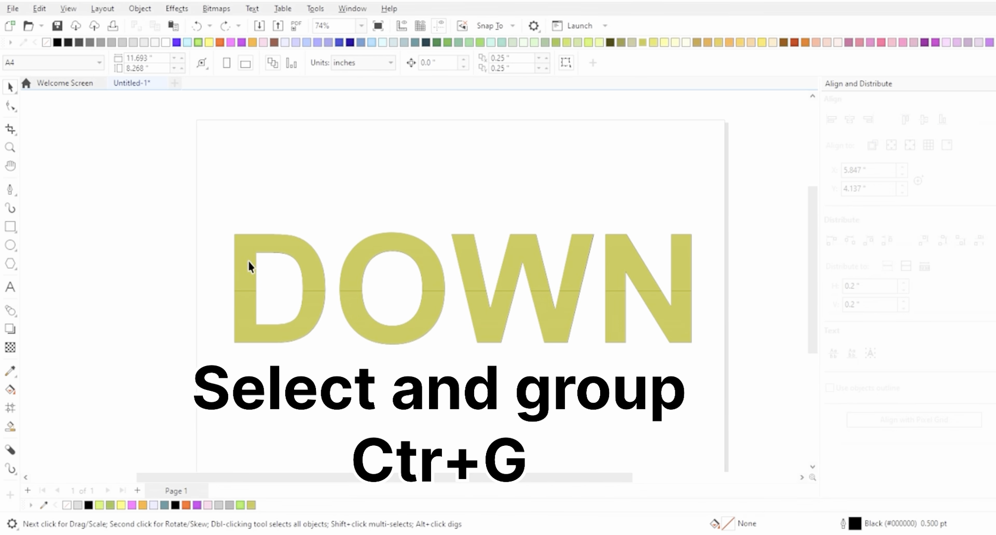
Step: Select the upper halves of all the DOWN letters and fill them with green (#339966)
{"action": "left_click", "coordinate": [249, 262]}
{"action": "left_click", "coordinate": [408, 251], "text": "shift"}
{"action": "left_click", "coordinate": [468, 250], "text": "shift"}
{"action": "left_click", "coordinate": [687, 260], "text": "shift"}
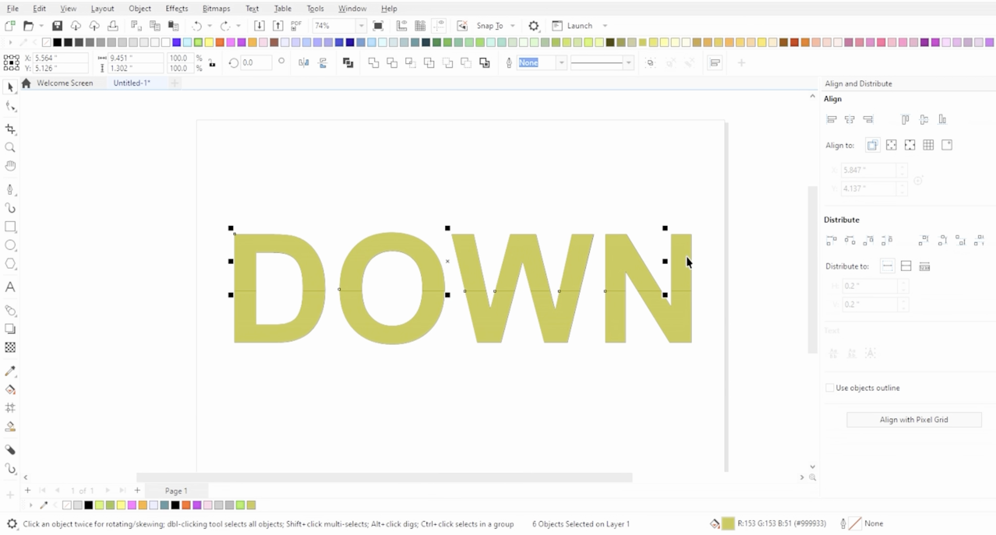
{"action": "scroll", "coordinate": [447, 216], "scroll_direction": "down", "scroll_amount": 1}
{"action": "scroll", "coordinate": [480, 176], "scroll_direction": "up", "scroll_amount": 3}
{"action": "left_click", "coordinate": [458, 42]}
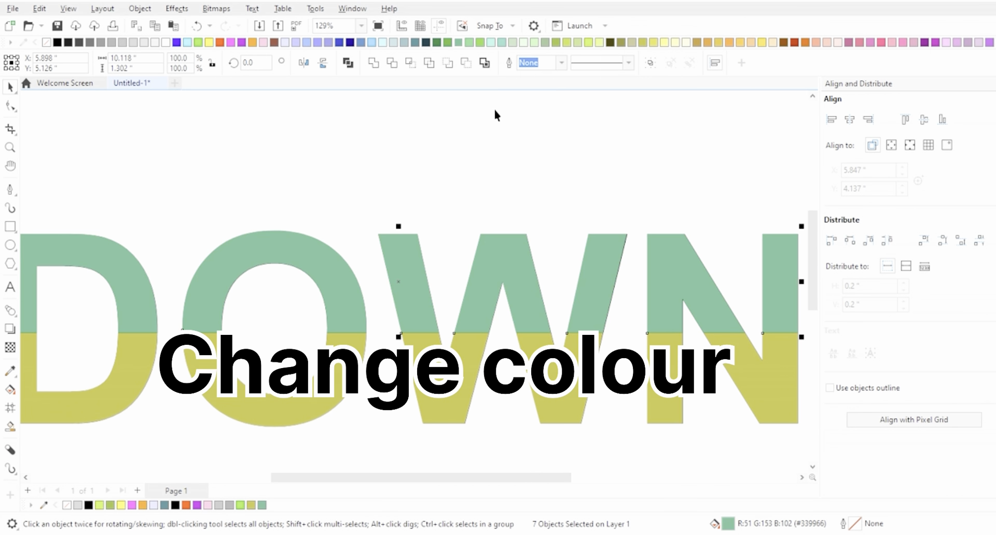
Step: Apply a horizontal linear fountain fill across the upper letter halves, starting in beige at the D, without an intermediate colour node
{"action": "scroll", "coordinate": [691, 212], "scroll_direction": "down", "scroll_amount": 2}
{"action": "left_click", "coordinate": [14, 392]}
{"action": "scroll", "coordinate": [289, 223], "scroll_direction": "up", "scroll_amount": 1}
{"action": "left_click_drag", "start_coordinate": [254, 220], "coordinate": [765, 220]}
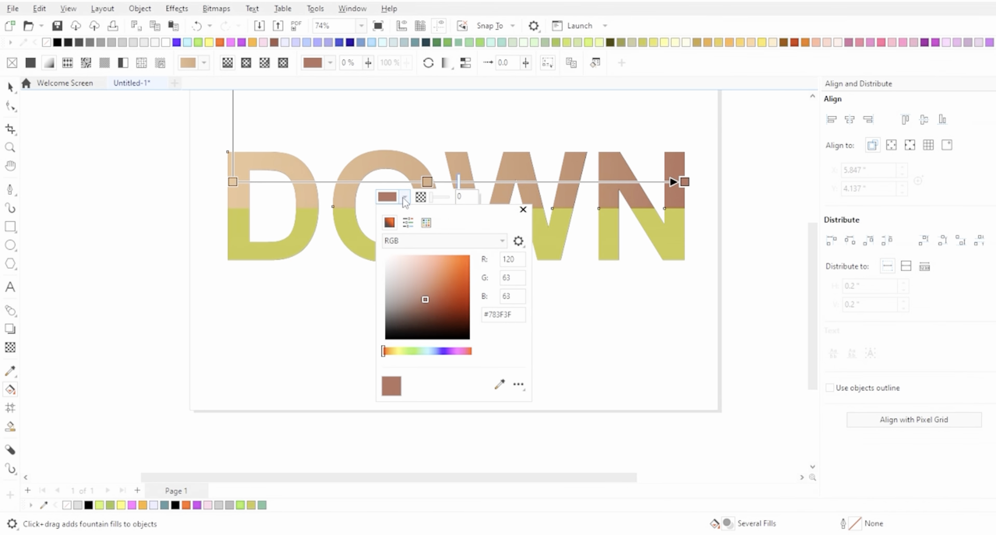
{"action": "left_click", "coordinate": [444, 313]}
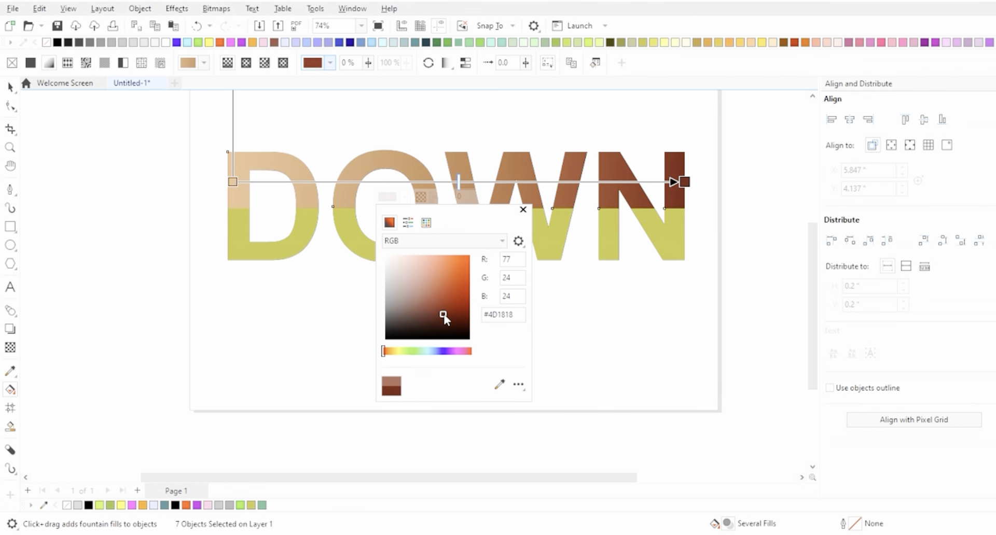
{"action": "left_click", "coordinate": [355, 199]}
{"action": "left_click", "coordinate": [345, 267]}
{"action": "left_click", "coordinate": [387, 182]}
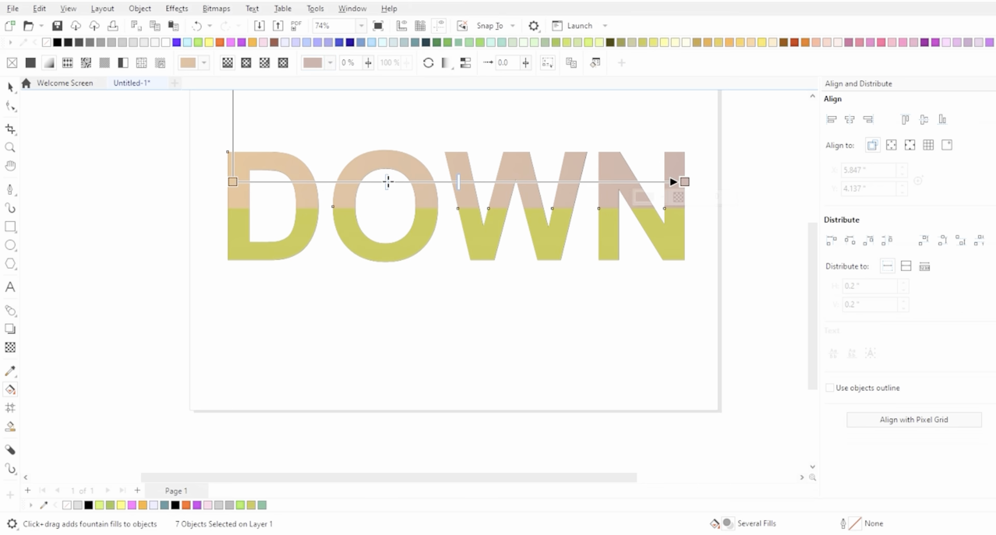
Step: Set the fountain fill's end colour at the N to blue and deselect the letters
{"action": "left_click", "coordinate": [662, 196]}
{"action": "left_click", "coordinate": [712, 294]}
{"action": "left_click", "coordinate": [670, 292]}
{"action": "left_click_drag", "start_coordinate": [648, 351], "coordinate": [697, 353]}
{"action": "left_click", "coordinate": [781, 210]}
{"action": "left_click", "coordinate": [10, 87]}
{"action": "left_click", "coordinate": [373, 317]}
Step: Fill the lower halves of all the DOWN letters with blue (#003399) and group them
{"action": "scroll", "coordinate": [479, 216], "scroll_direction": "up", "scroll_amount": 1}
{"action": "left_click", "coordinate": [215, 239]}
{"action": "left_click", "coordinate": [395, 237], "text": "shift"}
{"action": "left_click", "coordinate": [488, 257], "text": "shift"}
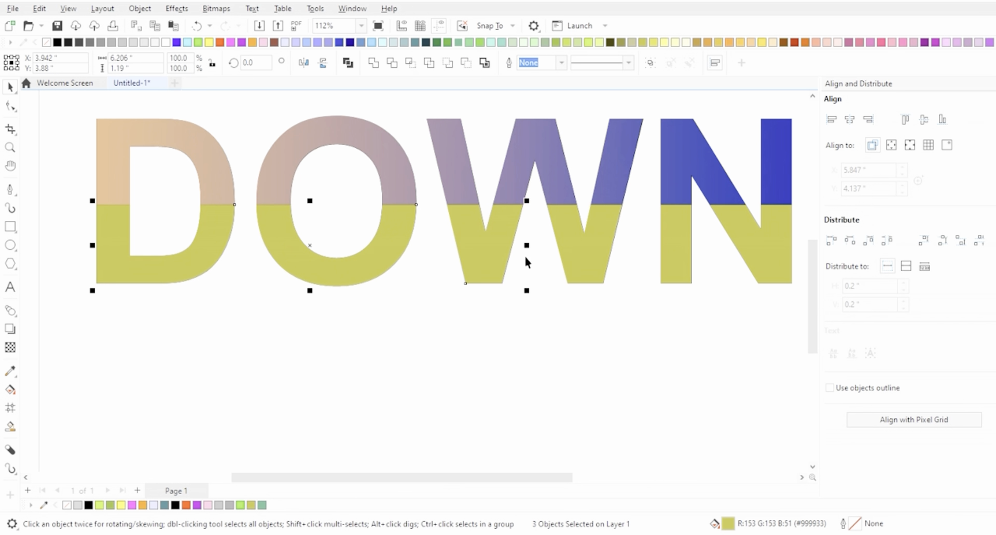
{"action": "scroll", "coordinate": [451, 311], "scroll_direction": "down", "scroll_amount": 1}
{"action": "left_click", "coordinate": [339, 42]}
{"action": "key", "text": "ctrl+g"}
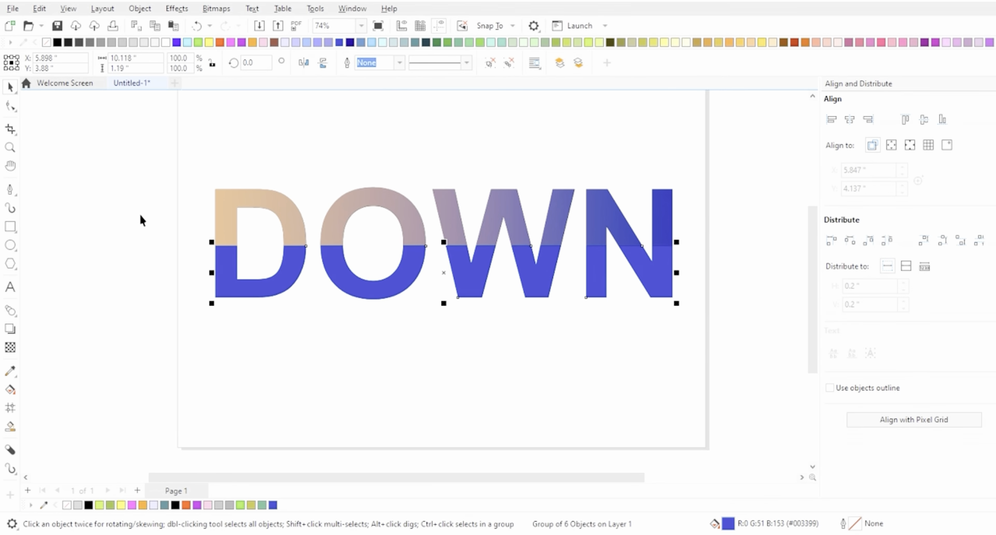
Step: Select the gradient-filled upper halves of all the letters and group them
{"action": "scroll", "coordinate": [234, 207], "scroll_direction": "up", "scroll_amount": 1}
{"action": "left_click", "coordinate": [559, 201], "text": "shift"}
{"action": "scroll", "coordinate": [171, 219], "scroll_direction": "down", "scroll_amount": 4}
{"action": "left_click", "coordinate": [434, 202], "text": "shift"}
{"action": "left_click", "coordinate": [488, 211], "text": "shift"}
{"action": "left_click", "coordinate": [521, 213], "text": "shift"}
{"action": "left_click", "coordinate": [573, 214], "text": "shift"}
{"action": "scroll", "coordinate": [413, 218], "scroll_direction": "up", "scroll_amount": 3}
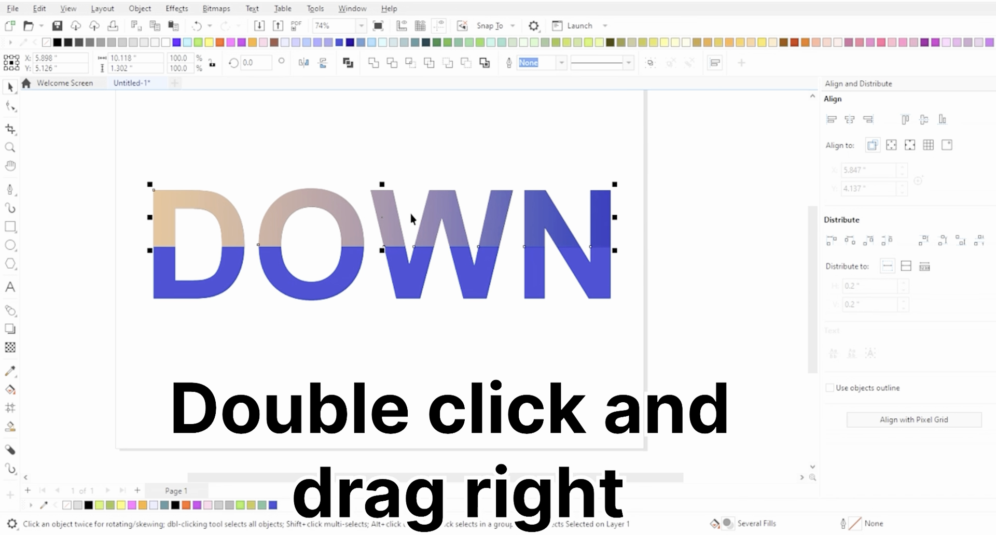
{"action": "key", "text": "ctrl+g"}
Step: Skew the upper group by shifting its lower edge rightward until the group is about 10.69 inches wide
{"action": "left_click", "coordinate": [349, 220]}
{"action": "scroll", "coordinate": [376, 233], "scroll_direction": "up", "scroll_amount": 1}
{"action": "left_click_drag", "start_coordinate": [396, 271], "coordinate": [442, 271]}
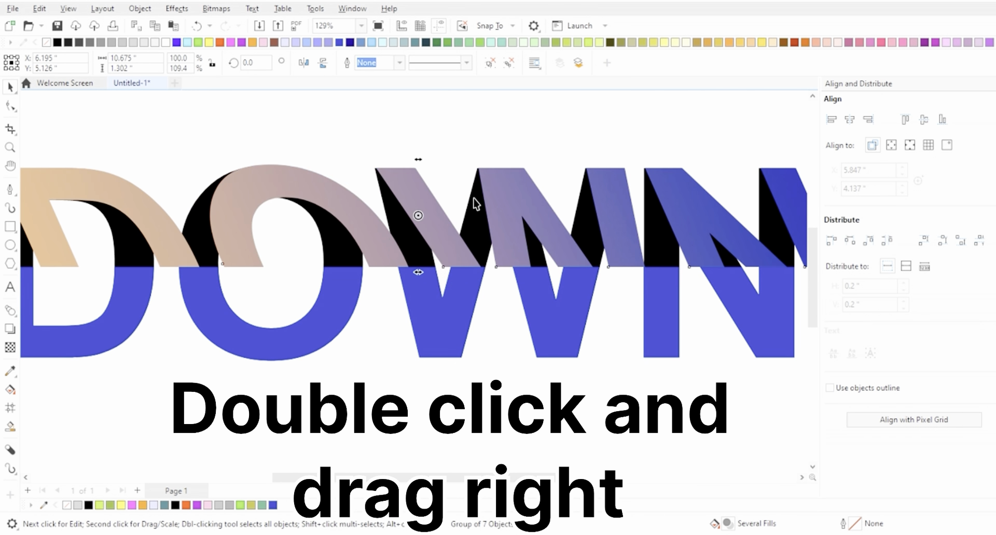
{"action": "scroll", "coordinate": [404, 163], "scroll_direction": "up", "scroll_amount": 4}
{"action": "left_click_drag", "start_coordinate": [449, 162], "coordinate": [519, 160]}
{"action": "scroll", "coordinate": [441, 171], "scroll_direction": "down", "scroll_amount": 4}
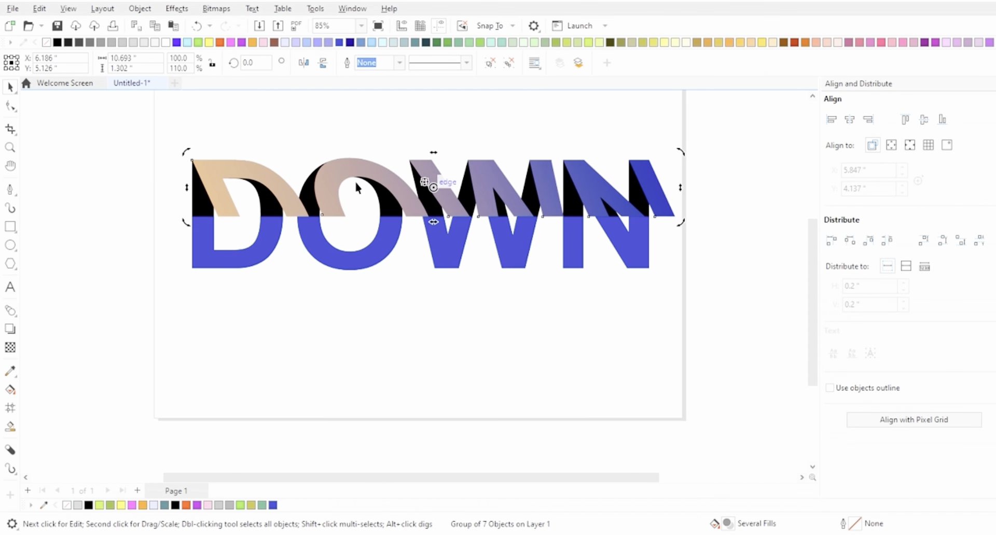
{"action": "key", "text": "Escape"}
{"action": "scroll", "coordinate": [283, 257], "scroll_direction": "up", "scroll_amount": 1}
{"action": "scroll", "coordinate": [283, 257], "scroll_direction": "down", "scroll_amount": 1}
Step: Skew the blue lower group by shifting its upper edge rightward to meet the upper halves, about 10.67 inches wide
{"action": "left_click", "coordinate": [360, 293]}
{"action": "scroll", "coordinate": [351, 271], "scroll_direction": "up", "scroll_amount": 3}
{"action": "left_click_drag", "start_coordinate": [352, 272], "coordinate": [466, 303]}
{"action": "scroll", "coordinate": [470, 303], "scroll_direction": "up", "scroll_amount": 2}
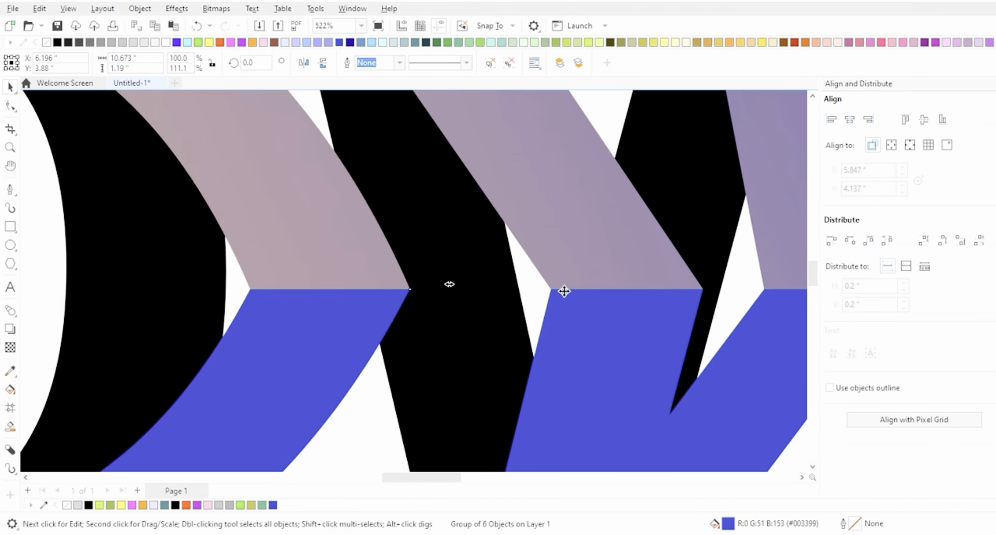
{"action": "scroll", "coordinate": [564, 292], "scroll_direction": "down", "scroll_amount": 4}
{"action": "left_click", "coordinate": [118, 203]}
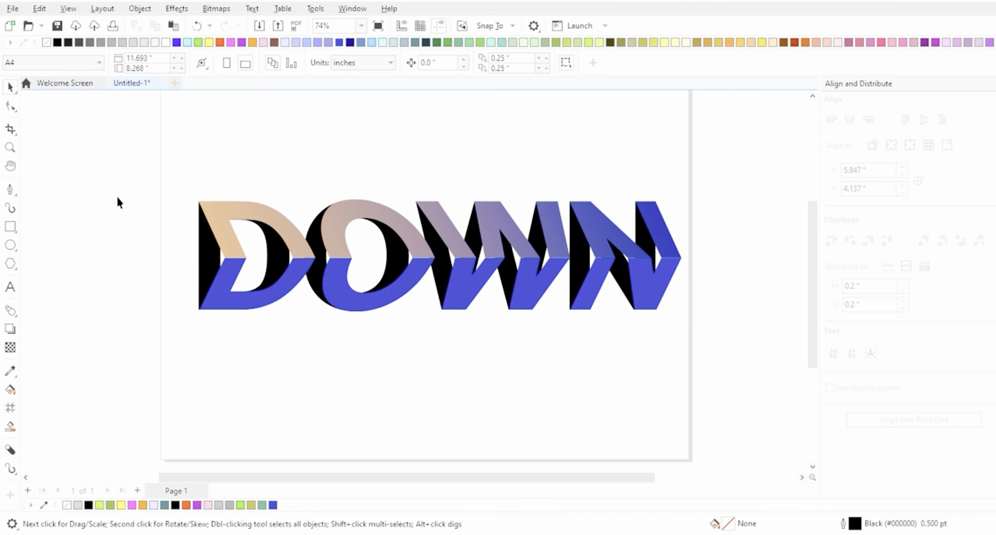
Step: Examine the seam between the upper and lower letter halves for alignment, especially around the N
{"action": "scroll", "coordinate": [657, 270], "scroll_direction": "up", "scroll_amount": 3}
{"action": "scroll", "coordinate": [551, 285], "scroll_direction": "up", "scroll_amount": 5}
{"action": "left_click", "coordinate": [518, 287]}
{"action": "scroll", "coordinate": [466, 288], "scroll_direction": "down", "scroll_amount": 6}
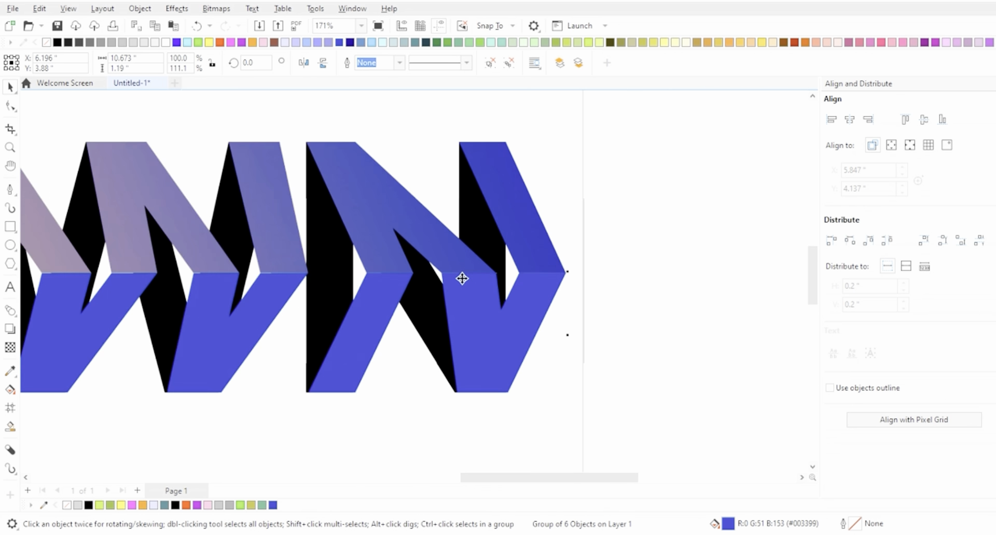
{"action": "left_click", "coordinate": [553, 289]}
{"action": "scroll", "coordinate": [223, 278], "scroll_direction": "up", "scroll_amount": 2}
{"action": "scroll", "coordinate": [346, 279], "scroll_direction": "down", "scroll_amount": 2}
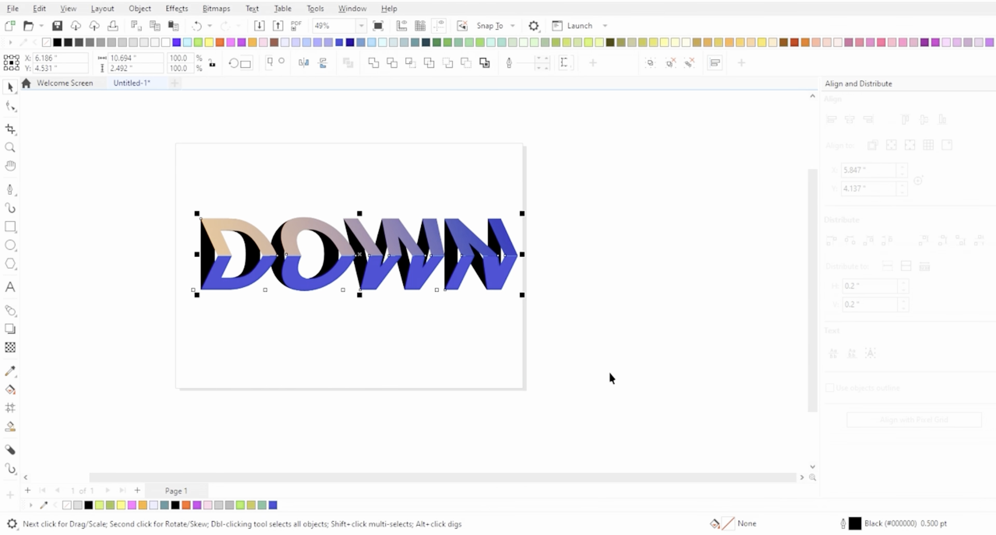
{"action": "left_click", "coordinate": [747, 323]}
{"action": "scroll", "coordinate": [194, 201], "scroll_direction": "down", "scroll_amount": 1}
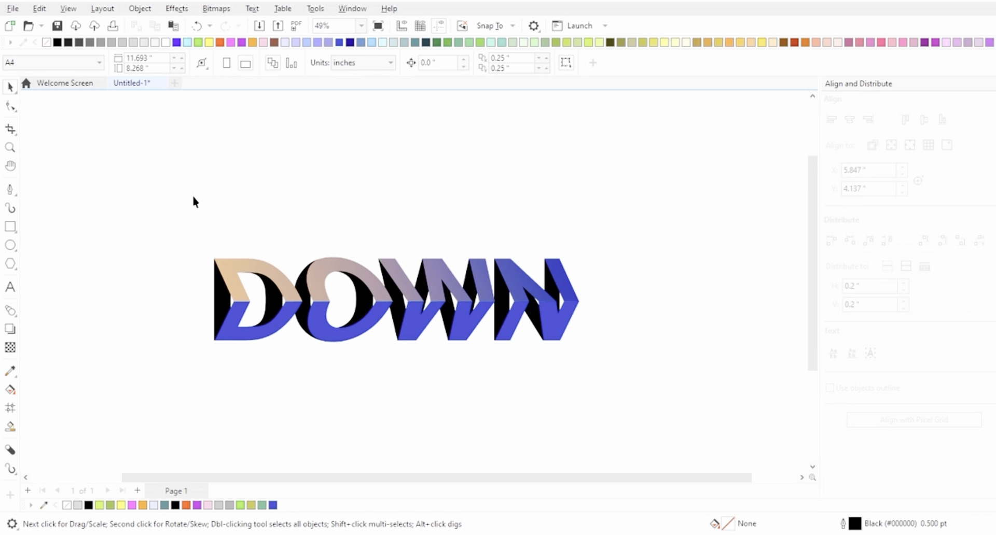
Step: Move the complete folded DOWN artwork to the right, off most of the page
{"action": "scroll", "coordinate": [155, 179], "scroll_direction": "up", "scroll_amount": 1}
{"action": "left_click_drag", "start_coordinate": [386, 266], "coordinate": [643, 260]}
{"action": "scroll", "coordinate": [129, 218], "scroll_direction": "down", "scroll_amount": 1}
Step: Draw a background rectangle about 9.18 by 6.83 inches on the page beside the DOWN artwork
{"action": "key", "text": "F6"}
{"action": "mouse_move", "coordinate": [119, 176]}
{"action": "left_mouse_down"}
{"action": "mouse_move", "coordinate": [273, 322]}
{"action": "mouse_move", "coordinate": [351, 338]}
{"action": "mouse_move", "coordinate": [298, 308]}
{"action": "left_mouse_up"}
{"action": "left_click", "coordinate": [11, 87]}
{"action": "left_click_drag", "start_coordinate": [346, 241], "coordinate": [373, 239]}
{"action": "scroll", "coordinate": [173, 256], "scroll_direction": "up", "scroll_amount": 2}
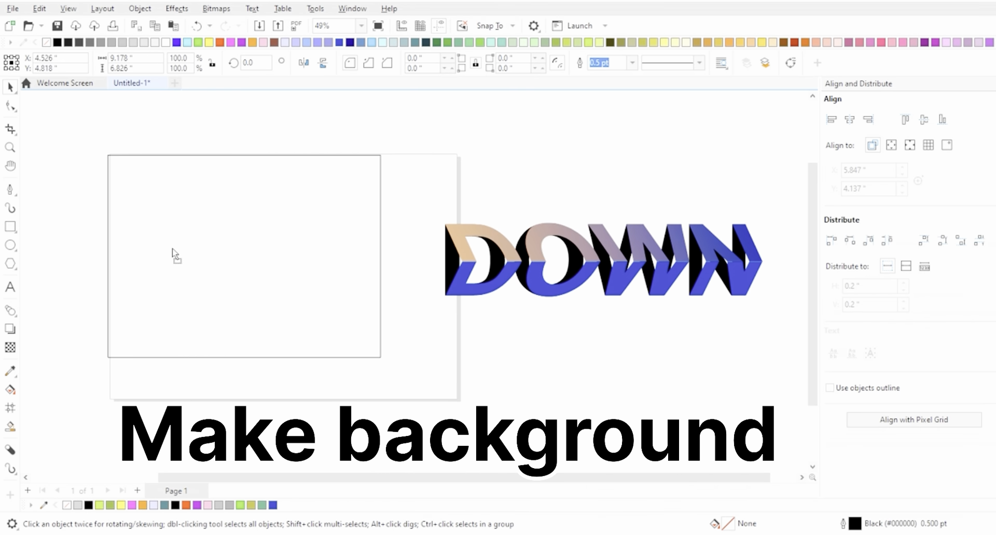
Step: Fill the background rectangle with black and change it to brown (#663333)
{"action": "left_click", "coordinate": [156, 211]}
{"action": "left_click", "coordinate": [57, 43]}
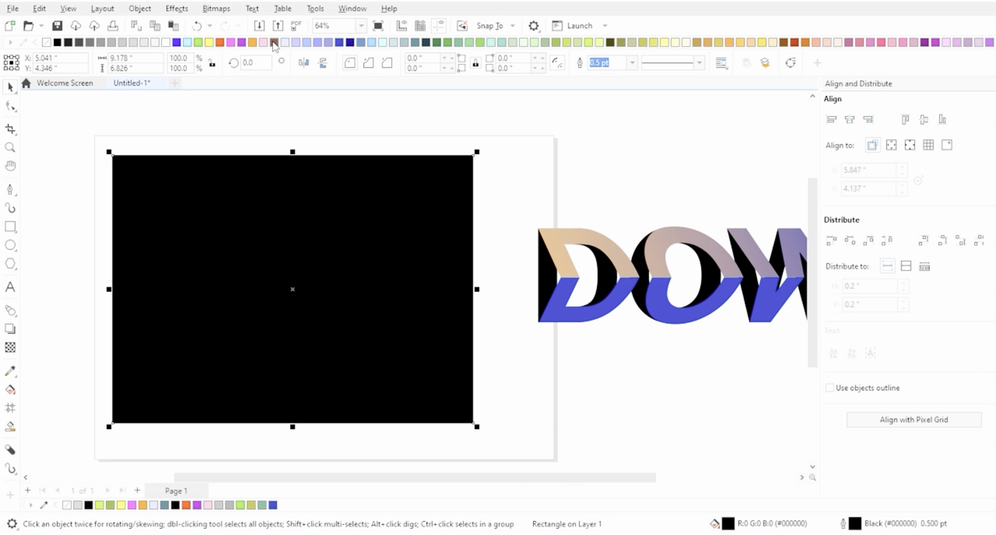
{"action": "left_click", "coordinate": [274, 42]}
{"action": "scroll", "coordinate": [298, 220], "scroll_direction": "down", "scroll_amount": 1}
{"action": "key", "text": "Escape"}
{"action": "scroll", "coordinate": [212, 209], "scroll_direction": "up", "scroll_amount": 1}
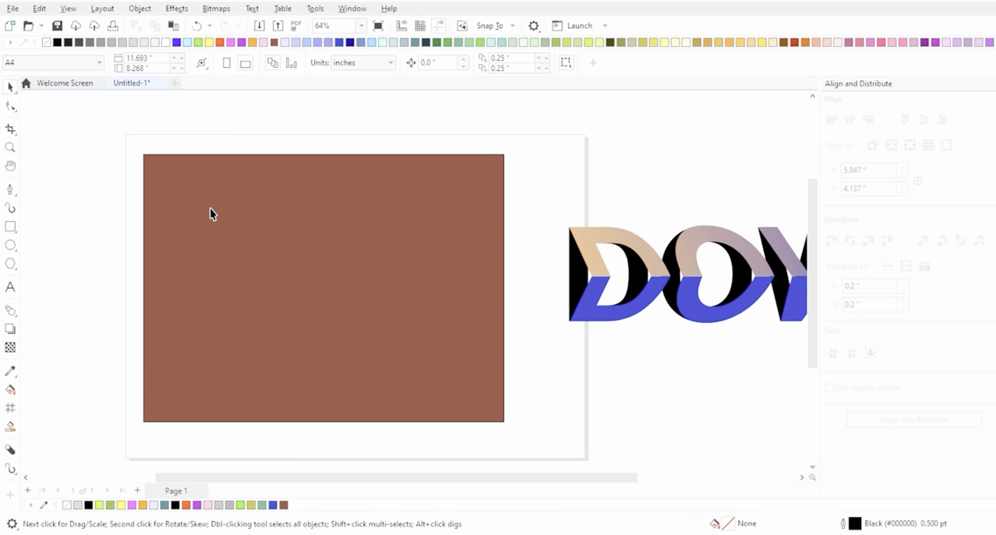
Step: Try the pattern and PostScript fills on the background rectangle and settle on a texture fill from the Samples library
{"action": "left_click", "coordinate": [205, 213]}
{"action": "left_click", "coordinate": [11, 388]}
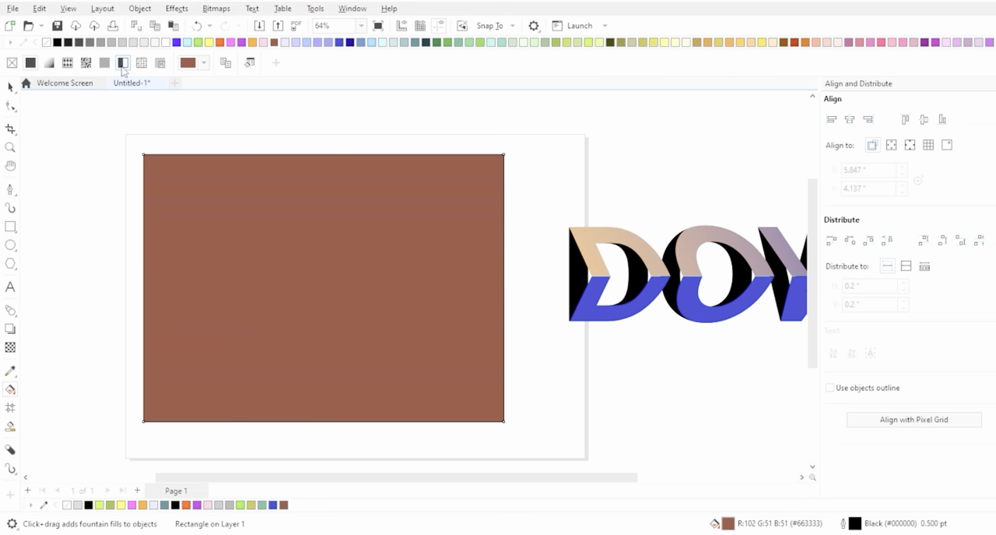
{"action": "left_click", "coordinate": [91, 65]}
{"action": "left_click", "coordinate": [141, 63]}
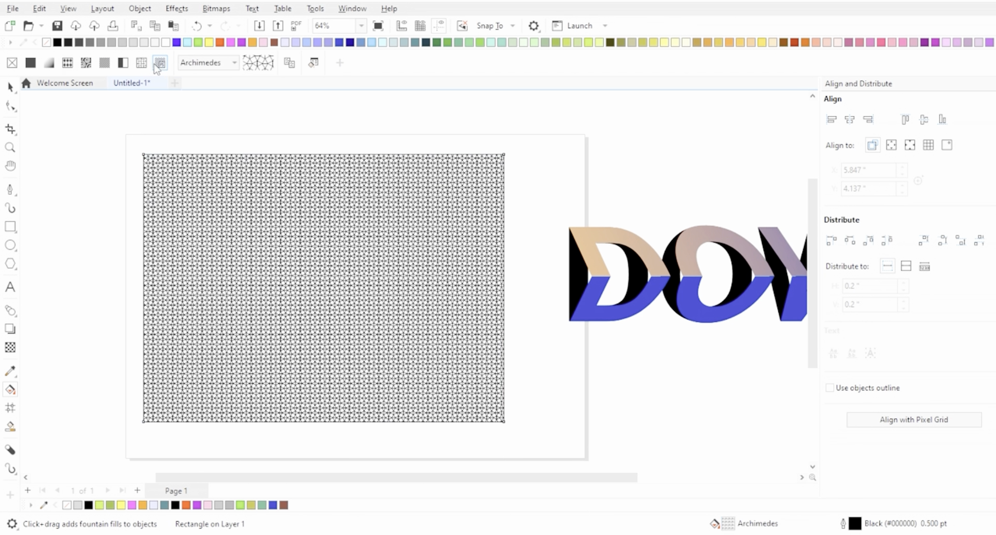
{"action": "left_click", "coordinate": [160, 63]}
{"action": "left_click", "coordinate": [205, 62]}
{"action": "left_click", "coordinate": [205, 73]}
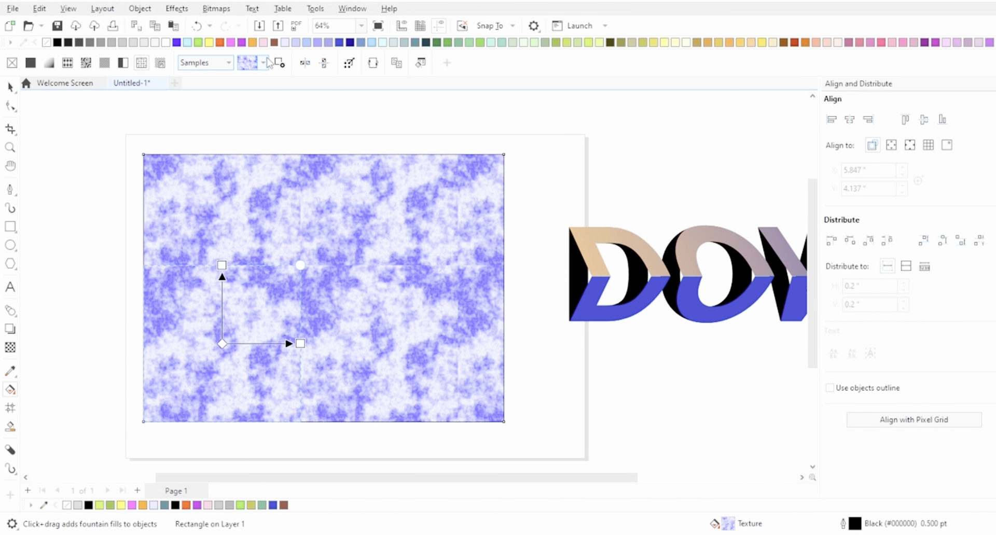
Step: Try other sample textures on the rectangle and choose the soft grey-blue cloudy one
{"action": "left_click", "coordinate": [263, 62]}
{"action": "left_click", "coordinate": [280, 154]}
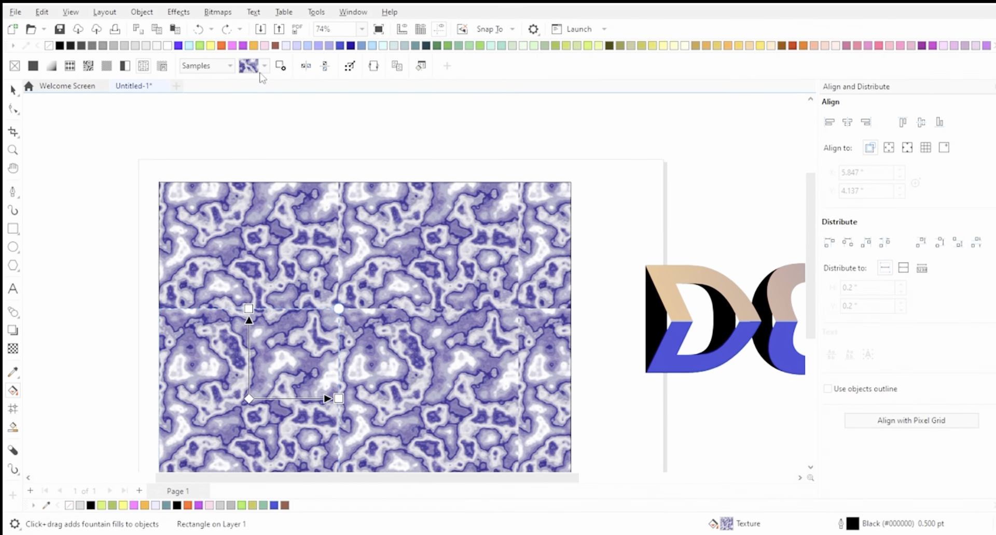
{"action": "left_click", "coordinate": [264, 66]}
{"action": "left_click", "coordinate": [349, 162]}
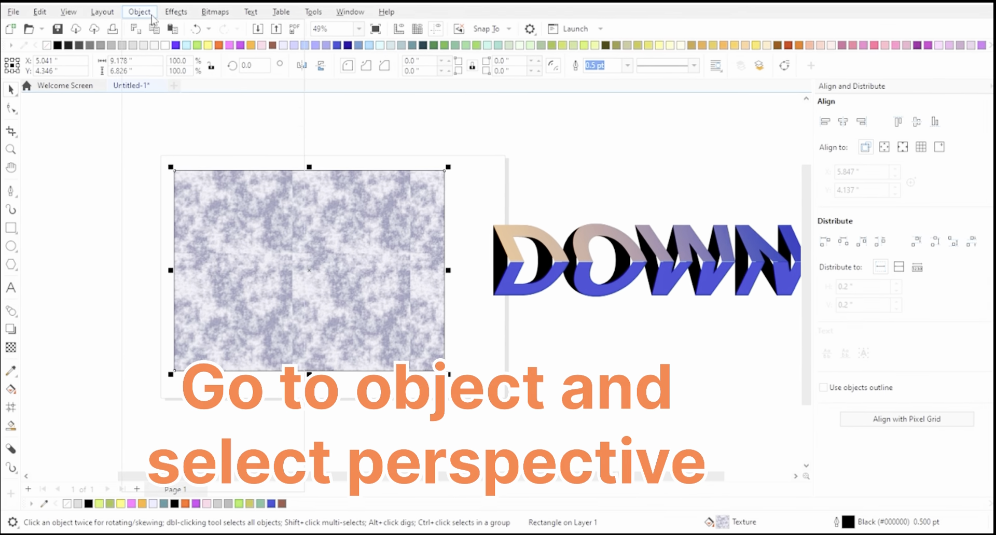
Step: Add perspective to the textured rectangle and pull its two right corners inward so that the right side is shorter than the left
{"action": "left_click", "coordinate": [140, 12]}
{"action": "left_click", "coordinate": [356, 317]}
{"action": "left_click_drag", "start_coordinate": [444, 170], "coordinate": [397, 196]}
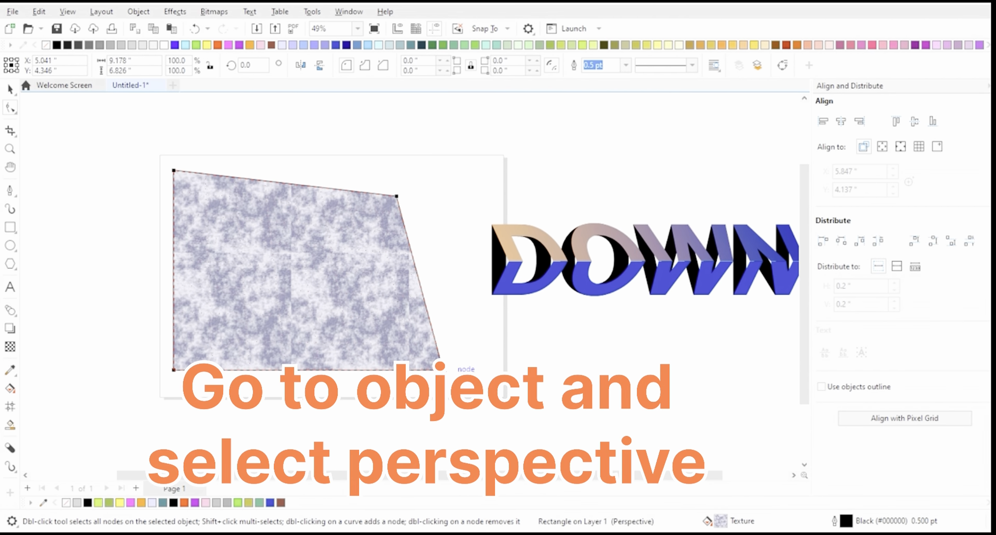
{"action": "left_click_drag", "start_coordinate": [444, 371], "coordinate": [389, 332]}
{"action": "mouse_move", "coordinate": [397, 197]}
{"action": "left_mouse_down"}
{"action": "mouse_move", "coordinate": [369, 193]}
{"action": "mouse_move", "coordinate": [381, 190]}
{"action": "left_mouse_up"}
{"action": "left_click_drag", "start_coordinate": [390, 332], "coordinate": [380, 334]}
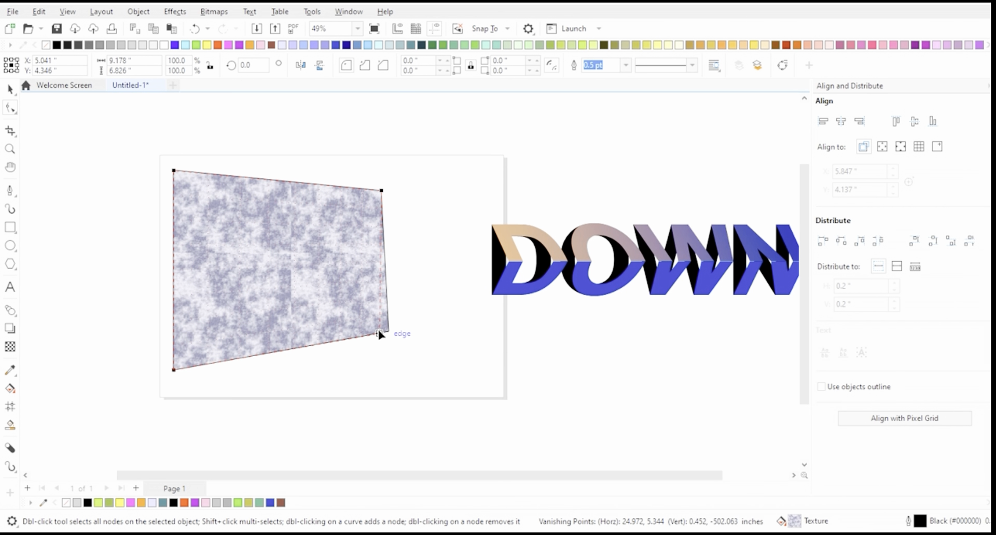
Step: Extrude the textured perspective panel to give it a narrow side face along its left edge
{"action": "left_click", "coordinate": [10, 89]}
{"action": "left_click", "coordinate": [189, 223]}
{"action": "left_click", "coordinate": [13, 314]}
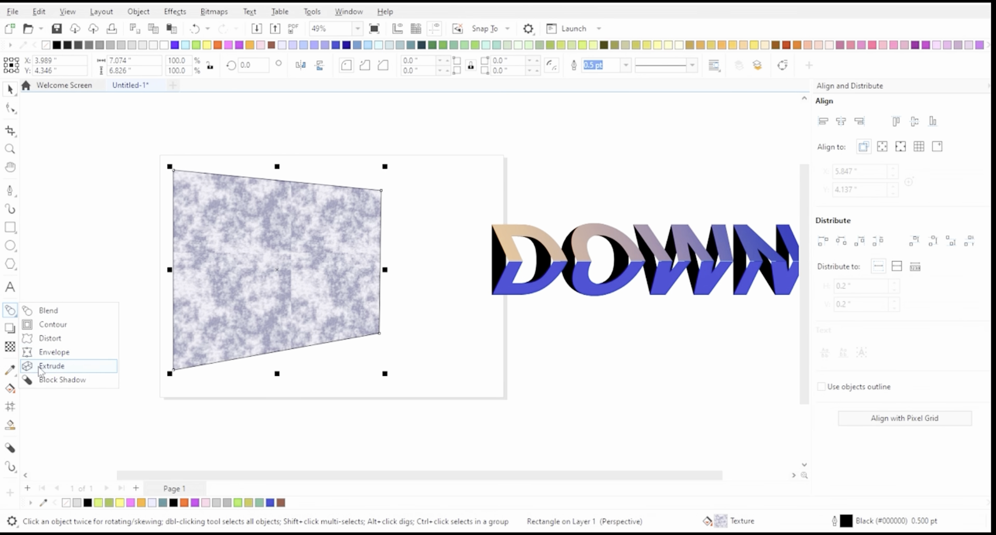
{"action": "left_click", "coordinate": [50, 369]}
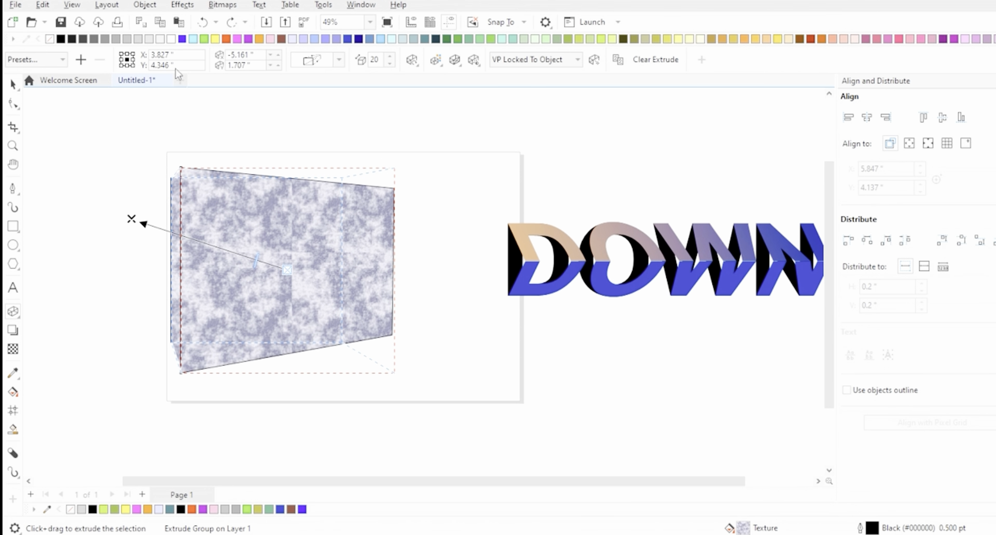
{"action": "left_click", "coordinate": [171, 39]}
{"action": "key", "text": "ctrl+z"}
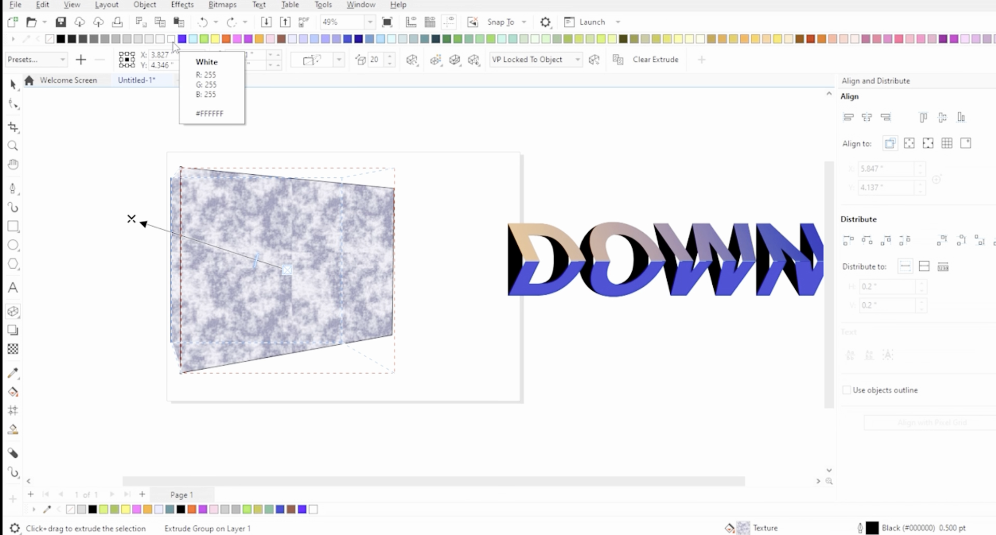
Step: Break the extrusion apart so that the side face becomes separate from the textured front panel
{"action": "left_click", "coordinate": [13, 84]}
{"action": "left_click", "coordinate": [173, 185]}
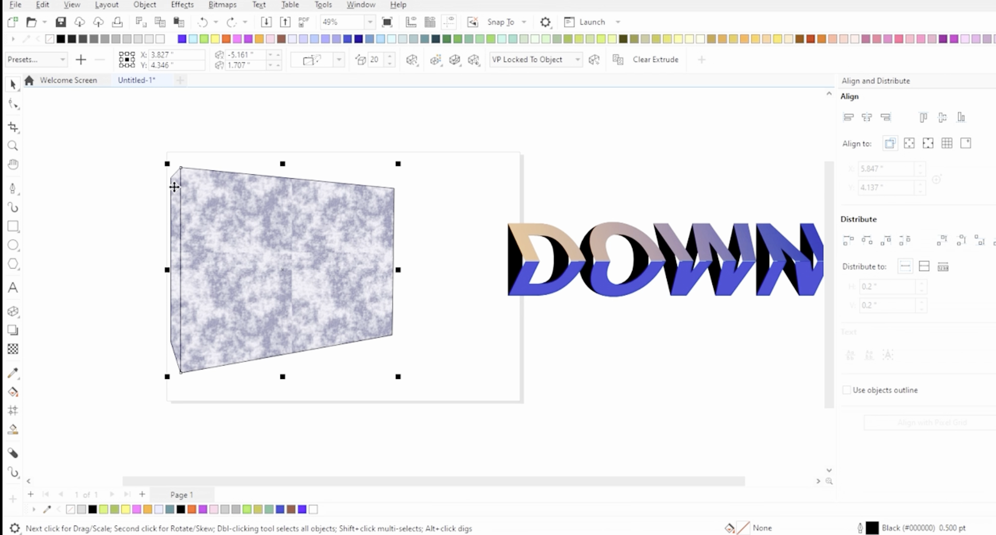
{"action": "right_click", "coordinate": [176, 188]}
{"action": "left_click", "coordinate": [209, 197]}
{"action": "scroll", "coordinate": [151, 202], "scroll_direction": "up", "scroll_amount": 3}
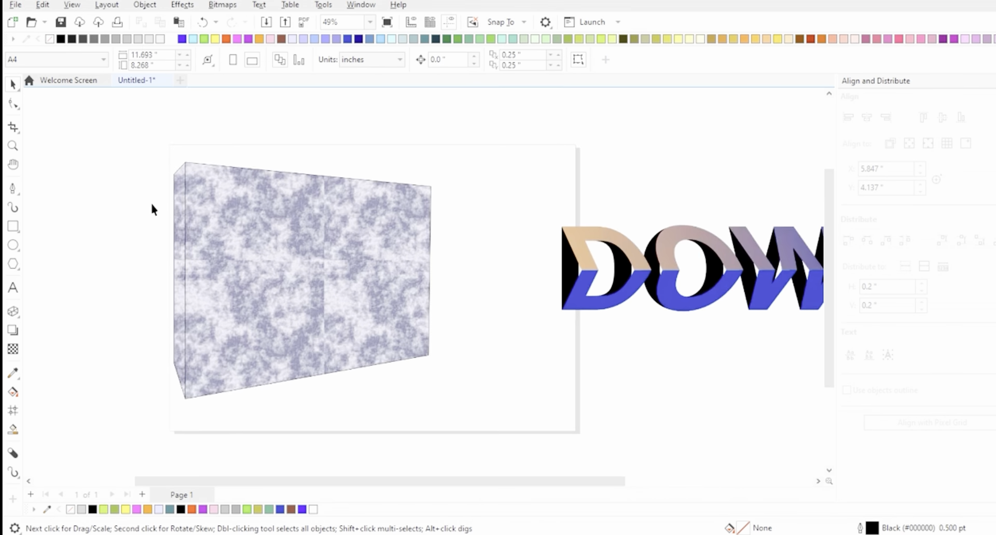
Step: Fill the narrow side face of the block with a light grey after trying blue shades
{"action": "left_click", "coordinate": [182, 39]}
{"action": "left_click", "coordinate": [193, 39]}
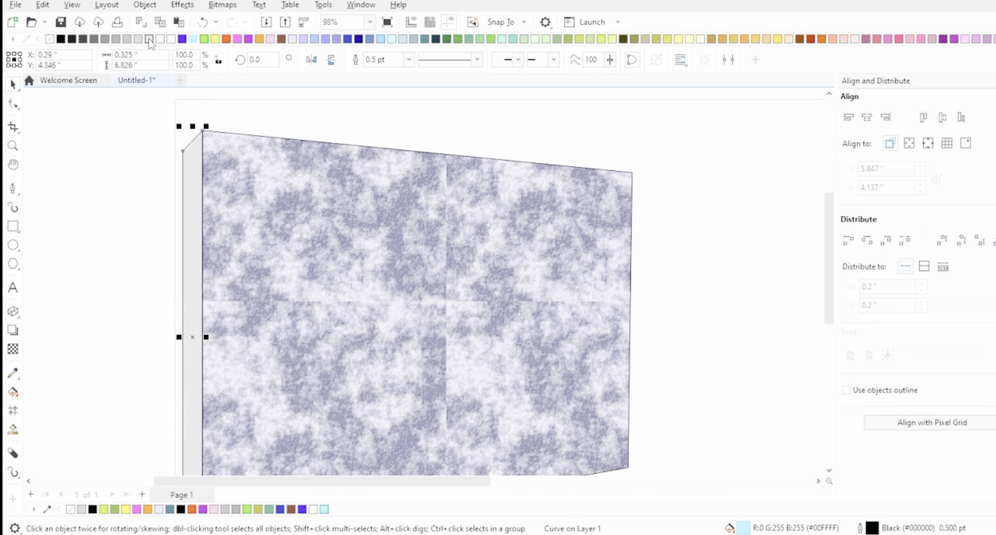
{"action": "left_click", "coordinate": [158, 40]}
{"action": "left_click", "coordinate": [138, 40]}
{"action": "left_click", "coordinate": [151, 249]}
{"action": "scroll", "coordinate": [228, 264], "scroll_direction": "down", "scroll_amount": 3}
Step: Try extruding the textured front panel again towards its left edge, and undo the last extrusion change
{"action": "left_click", "coordinate": [270, 264]}
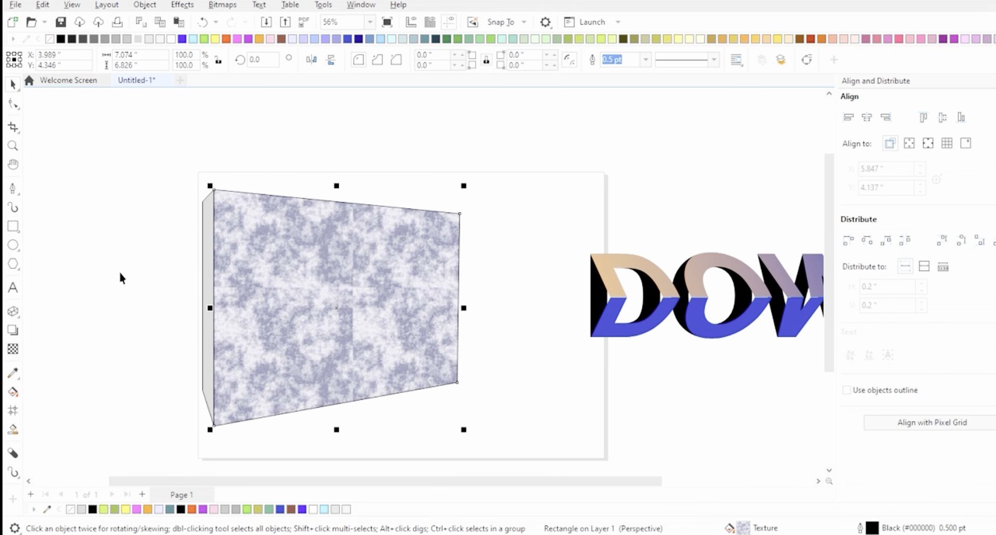
{"action": "left_click", "coordinate": [13, 312]}
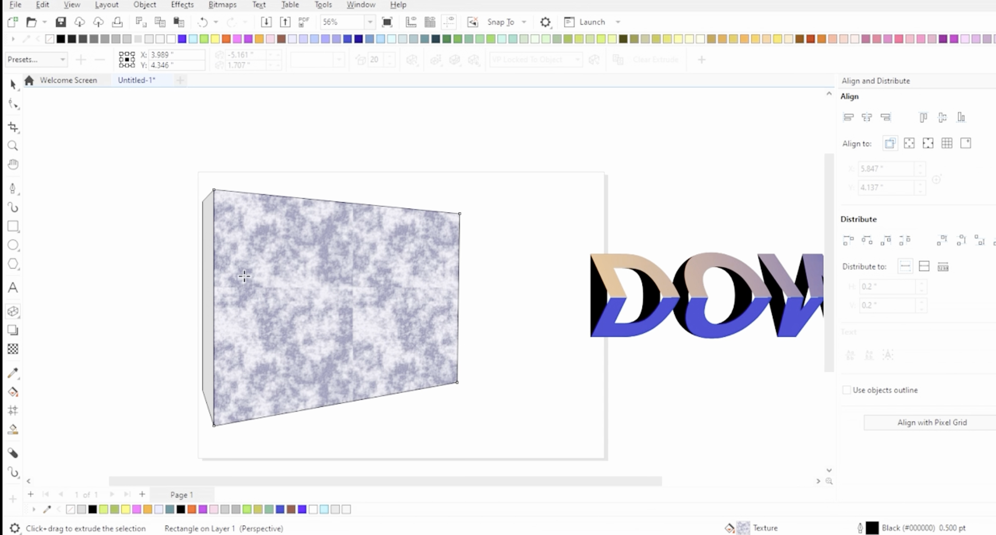
{"action": "left_click_drag", "start_coordinate": [258, 279], "coordinate": [186, 280]}
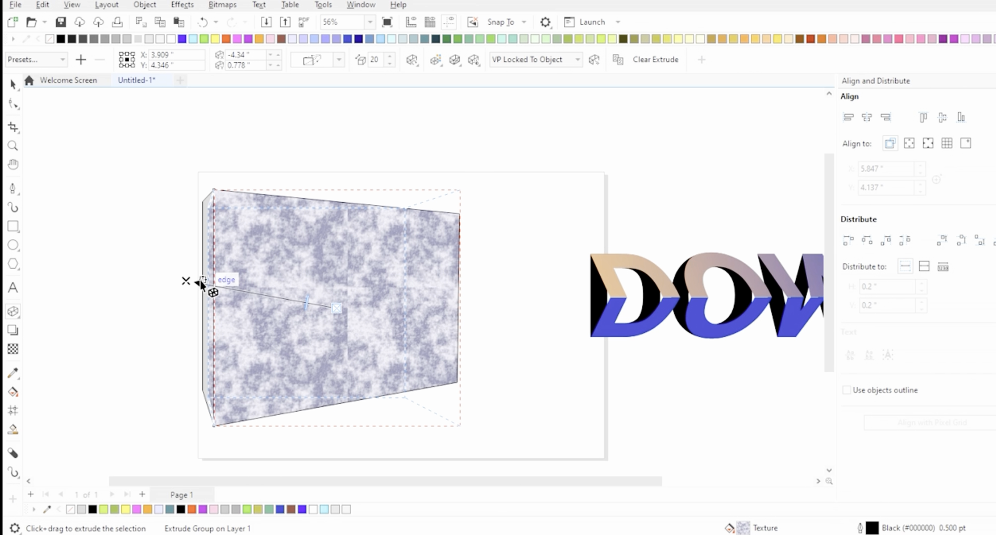
{"action": "key", "text": "ctrl+z"}
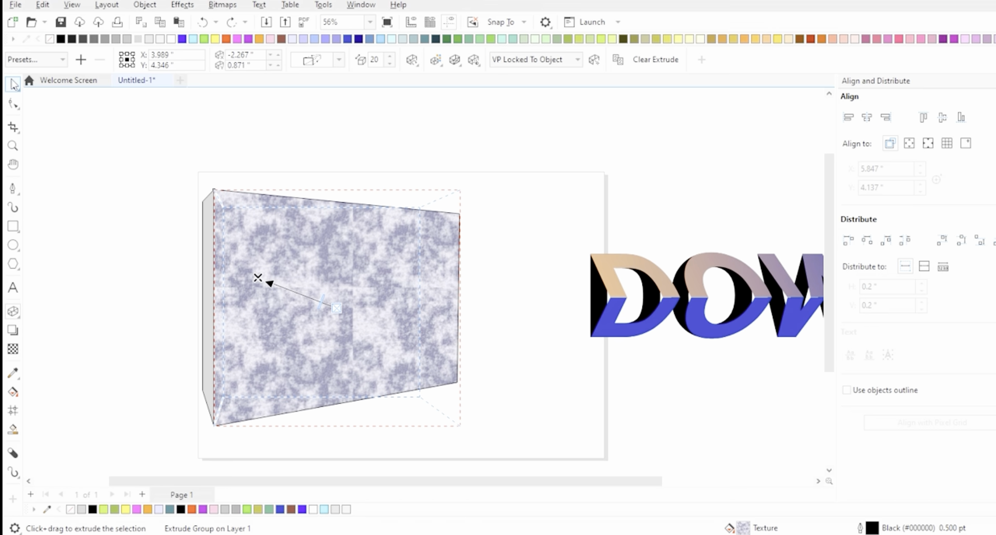
Step: Select all parts of the textured block and convert them to curves
{"action": "left_click", "coordinate": [13, 84]}
{"action": "left_click", "coordinate": [96, 157]}
{"action": "left_click_drag", "start_coordinate": [514, 442], "coordinate": [522, 453]}
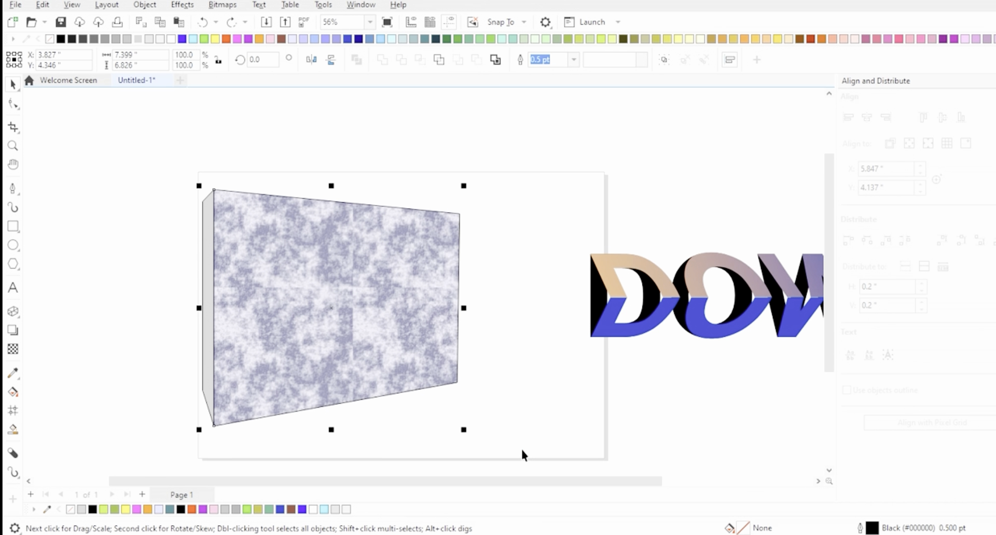
{"action": "right_click", "coordinate": [244, 301]}
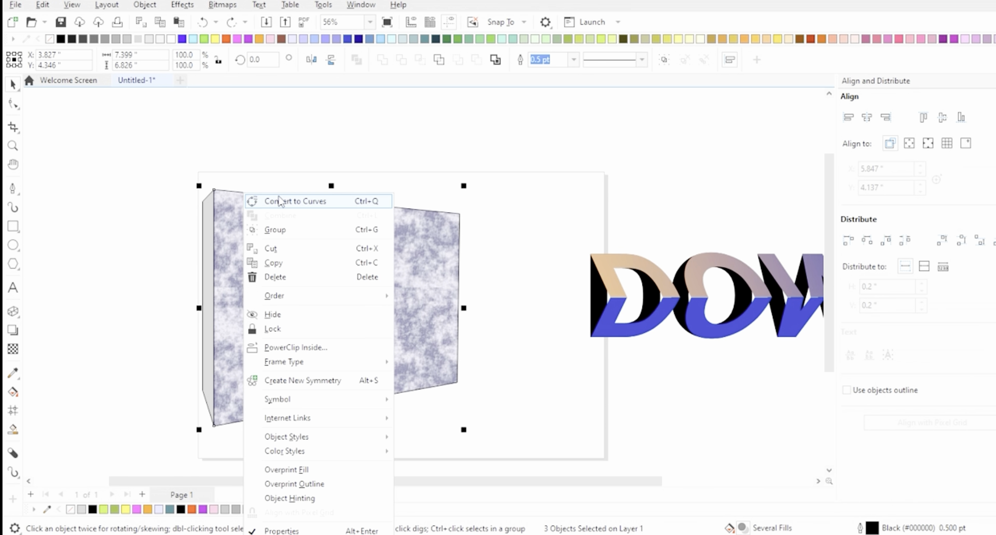
{"action": "left_click", "coordinate": [280, 200]}
{"action": "left_click", "coordinate": [12, 311]}
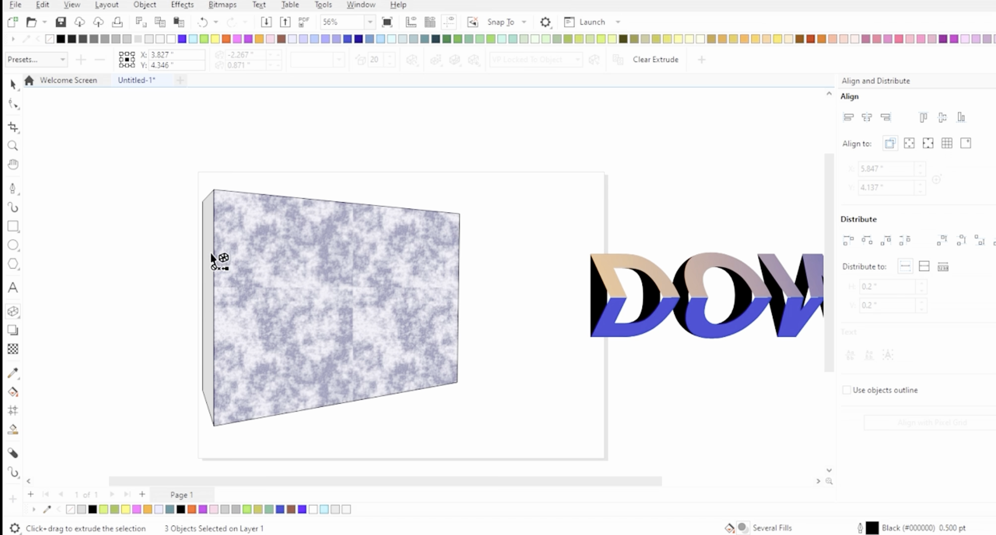
{"action": "left_click", "coordinate": [16, 89]}
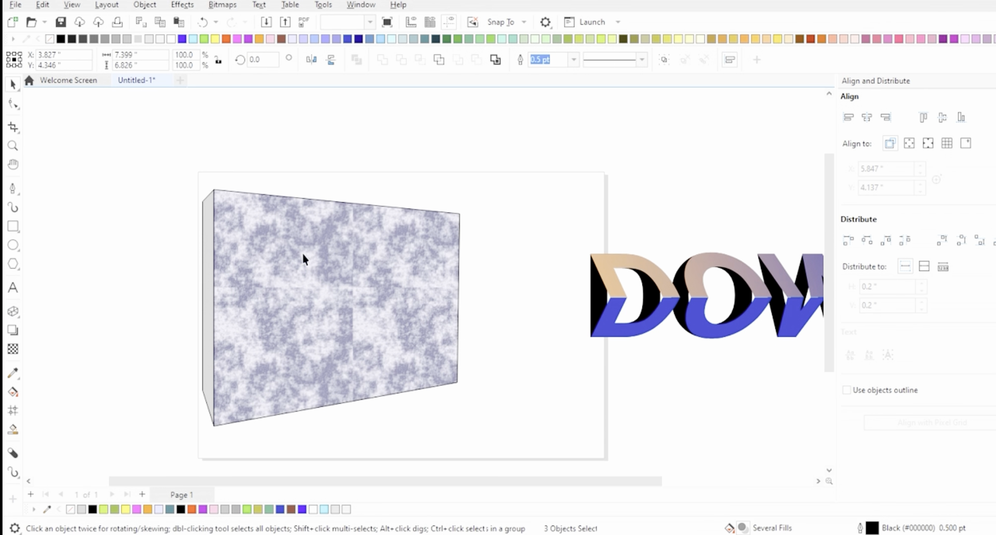
Step: Move the DOWN text group onto the textured panel and scale it down proportionally to about 6.56 in wide
{"action": "scroll", "coordinate": [316, 257], "scroll_direction": "down", "scroll_amount": 2}
{"action": "scroll", "coordinate": [565, 284], "scroll_direction": "up", "scroll_amount": 1}
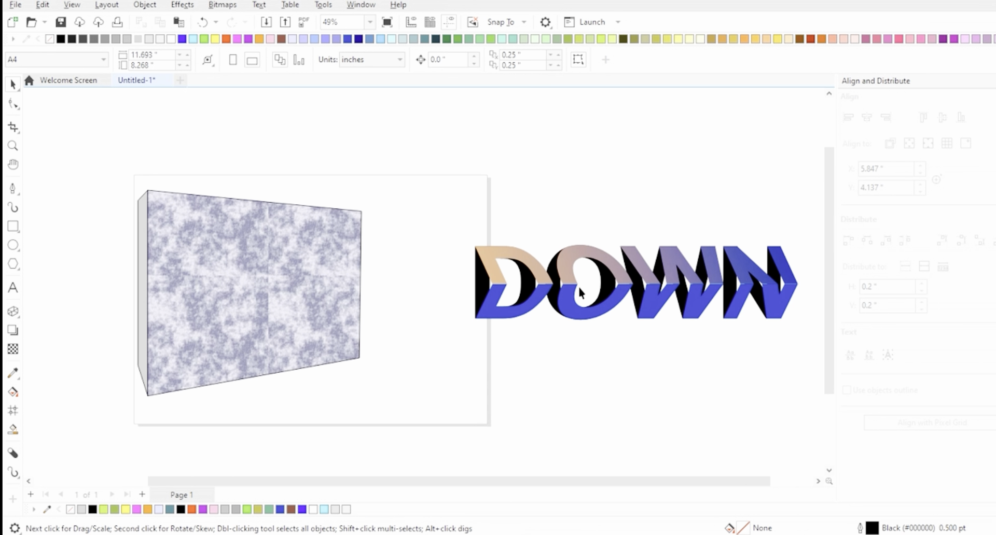
{"action": "left_click", "coordinate": [576, 285]}
{"action": "left_click_drag", "start_coordinate": [427, 277], "coordinate": [119, 276]}
{"action": "left_click_drag", "start_coordinate": [439, 266], "coordinate": [438, 266]}
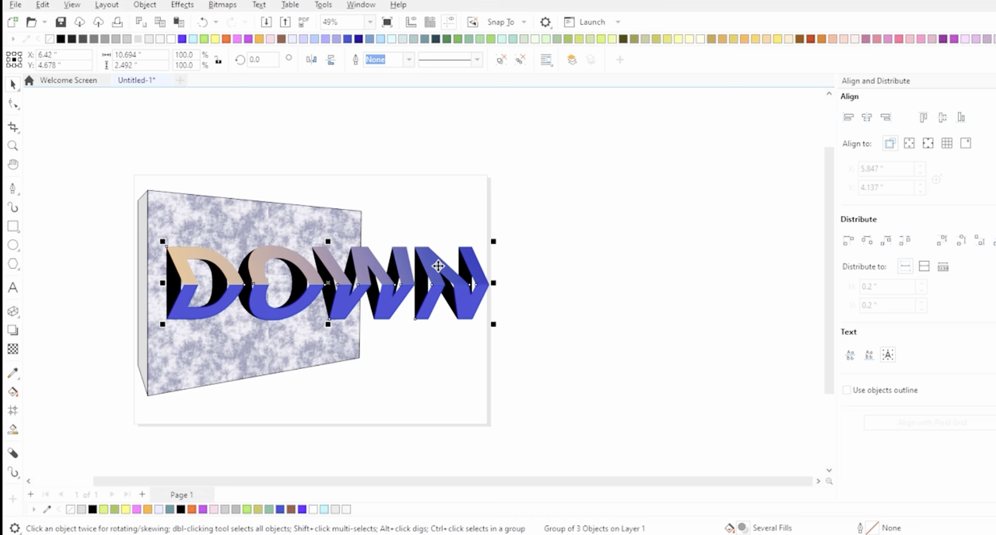
{"action": "scroll", "coordinate": [322, 263], "scroll_direction": "up", "scroll_amount": 1}
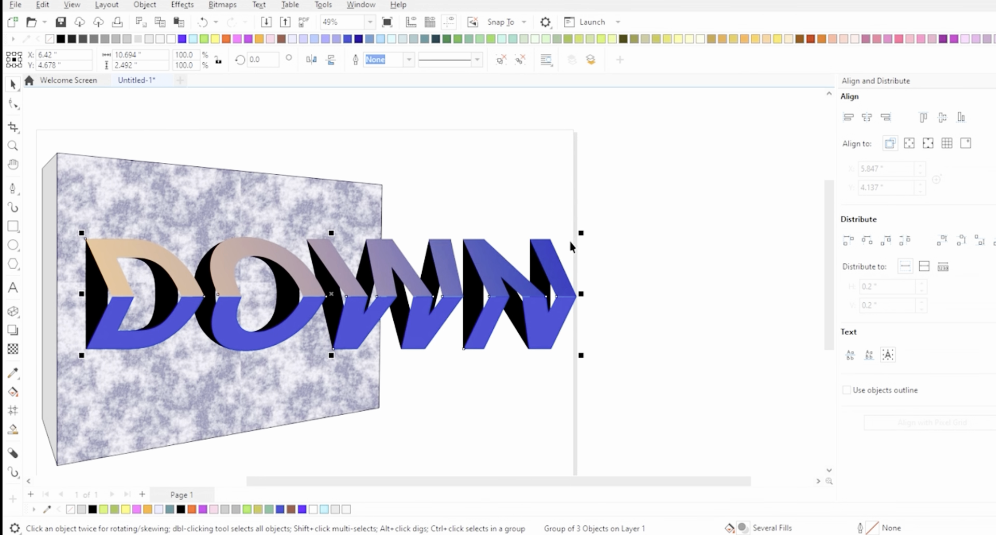
{"action": "left_click_drag", "start_coordinate": [579, 236], "coordinate": [398, 242]}
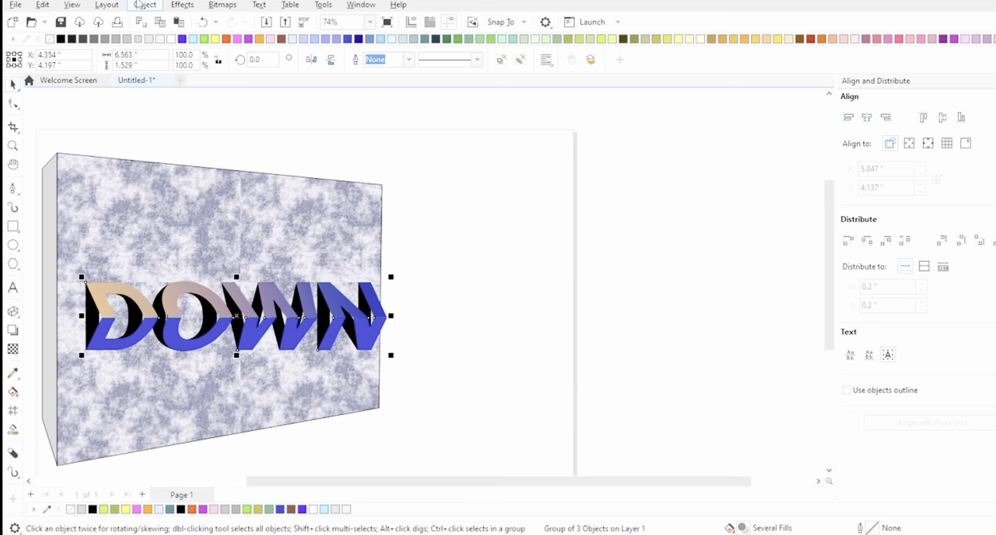
Step: Add perspective to the DOWN group and pull its four corners to follow the slanted shape of the panel
{"action": "left_click", "coordinate": [140, 5]}
{"action": "mouse_move", "coordinate": [162, 325]}
{"action": "left_click", "coordinate": [352, 322]}
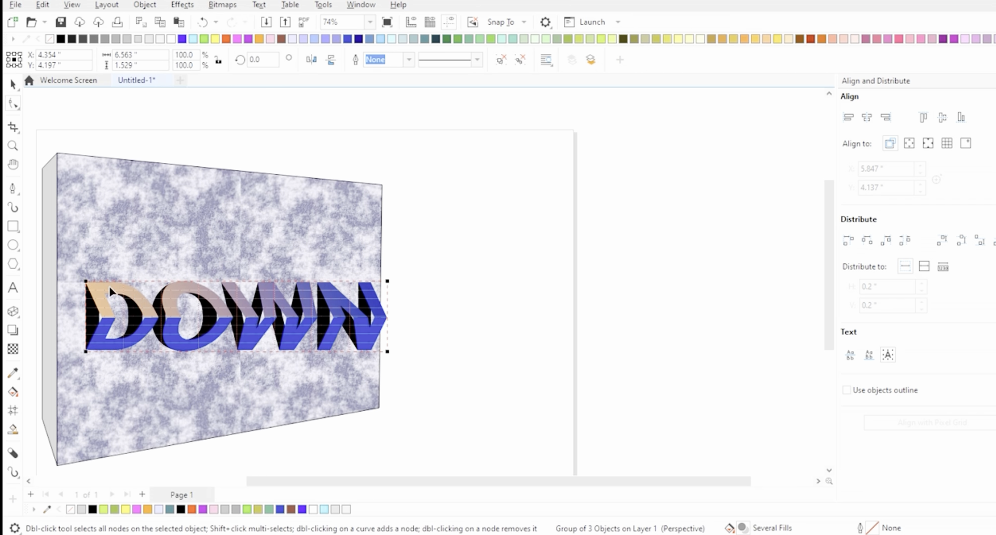
{"action": "left_click_drag", "start_coordinate": [86, 282], "coordinate": [79, 200]}
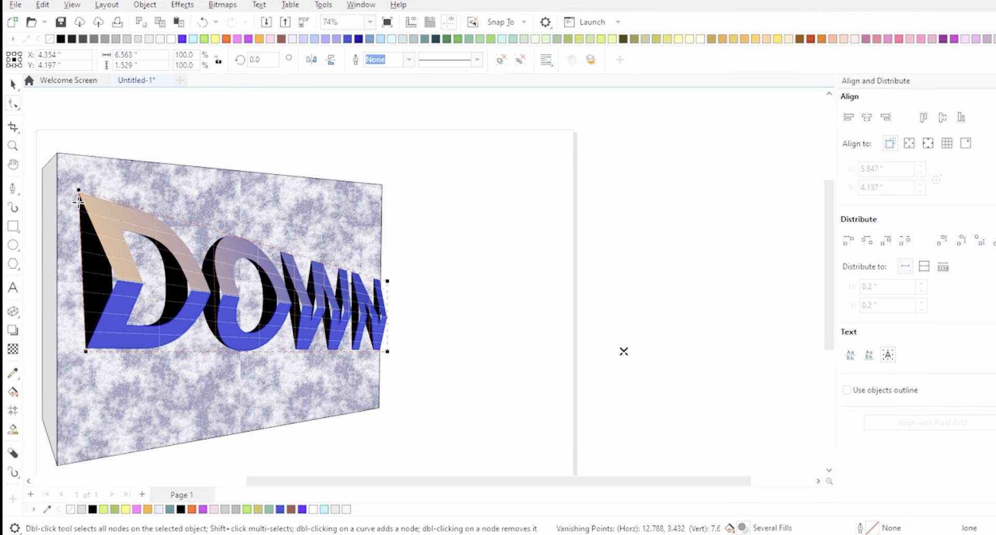
{"action": "left_click_drag", "start_coordinate": [88, 353], "coordinate": [64, 454]}
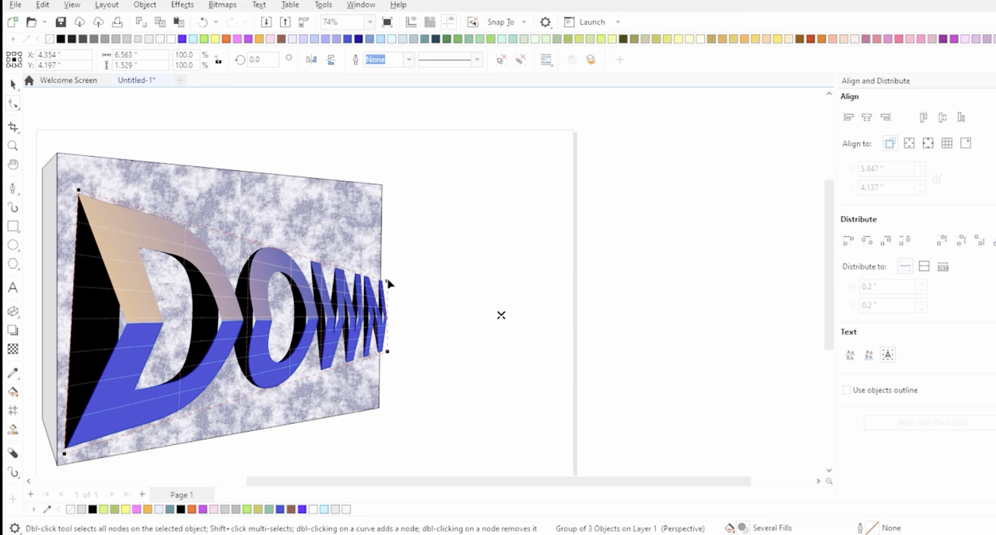
{"action": "left_click_drag", "start_coordinate": [388, 281], "coordinate": [370, 254]}
{"action": "left_click_drag", "start_coordinate": [387, 351], "coordinate": [357, 373]}
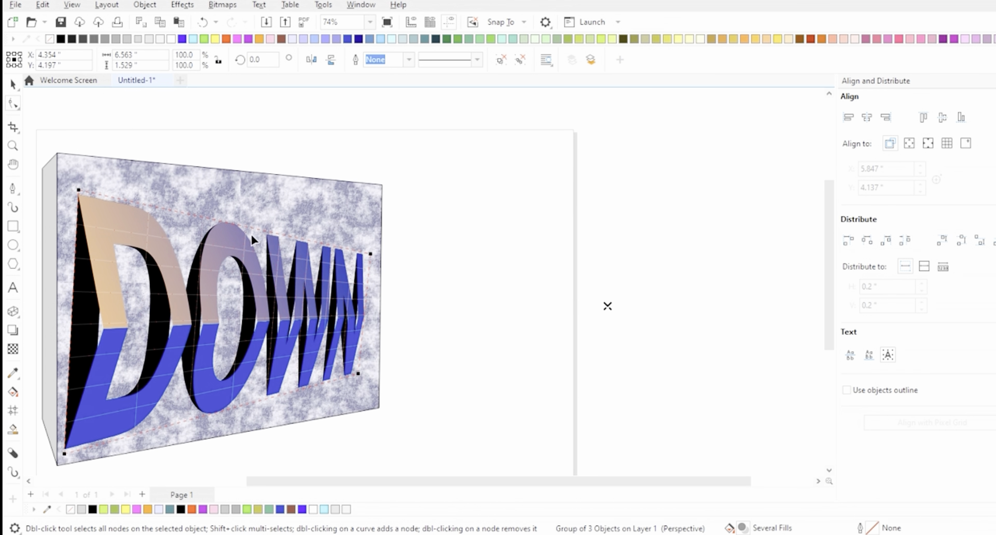
Step: Pull the four perspective corners of the DOWN group inward to make the text smaller within the panel
{"action": "left_click_drag", "start_coordinate": [79, 189], "coordinate": [78, 229]}
{"action": "left_click_drag", "start_coordinate": [65, 454], "coordinate": [76, 418]}
{"action": "left_click_drag", "start_coordinate": [371, 254], "coordinate": [333, 274]}
{"action": "left_click_drag", "start_coordinate": [358, 373], "coordinate": [333, 351]}
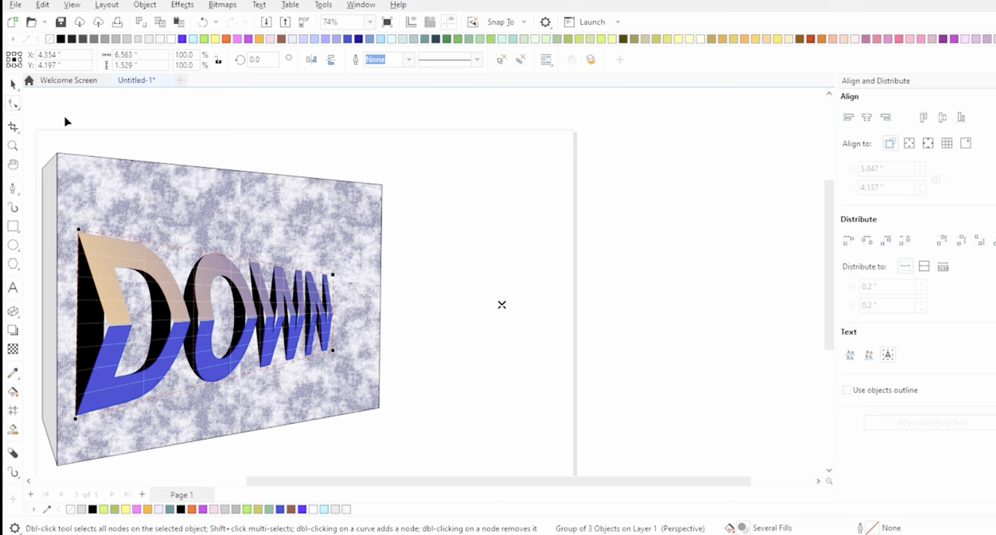
Step: Enlarge the DOWN group to about 6.38 by 4.66 in and move it up to the right on the panel
{"action": "key", "text": "space"}
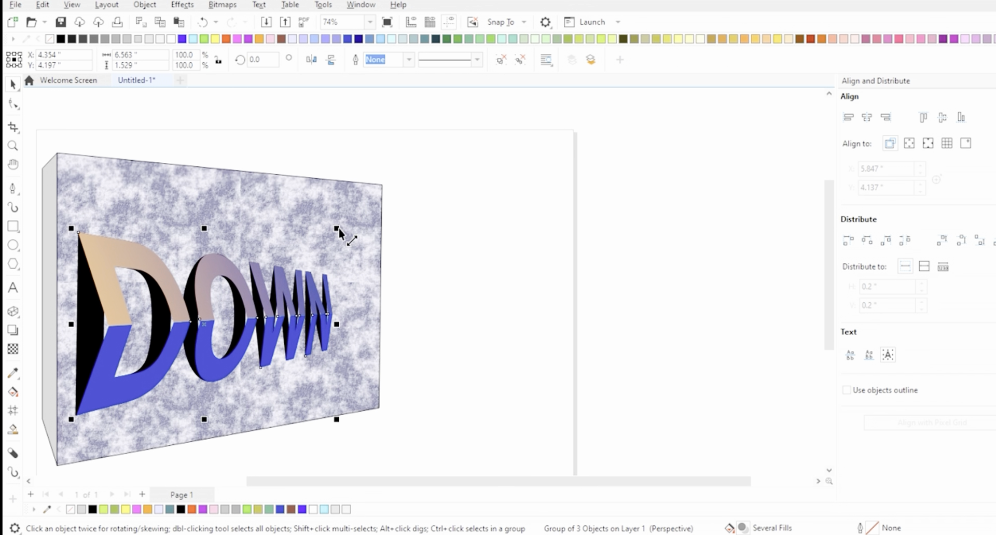
{"action": "left_click_drag", "start_coordinate": [336, 228], "coordinate": [358, 214]}
{"action": "left_click_drag", "start_coordinate": [283, 288], "coordinate": [296, 271]}
{"action": "left_click", "coordinate": [575, 232]}
{"action": "scroll", "coordinate": [575, 232], "scroll_direction": "down", "scroll_amount": 2}
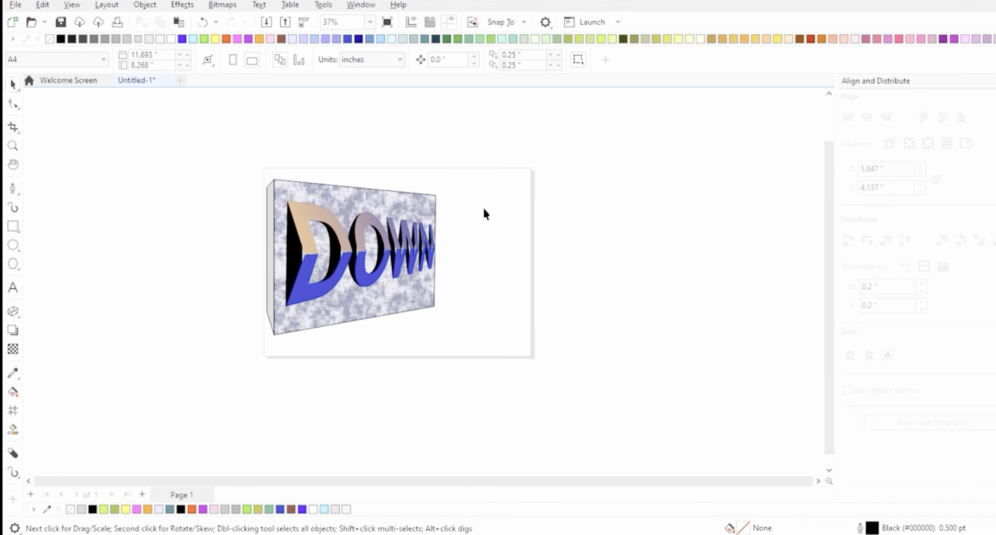
Step: Nudge the DOWN group slightly left inside the panel and reduce its height a little from the lower edge
{"action": "scroll", "coordinate": [482, 204], "scroll_direction": "up", "scroll_amount": 2}
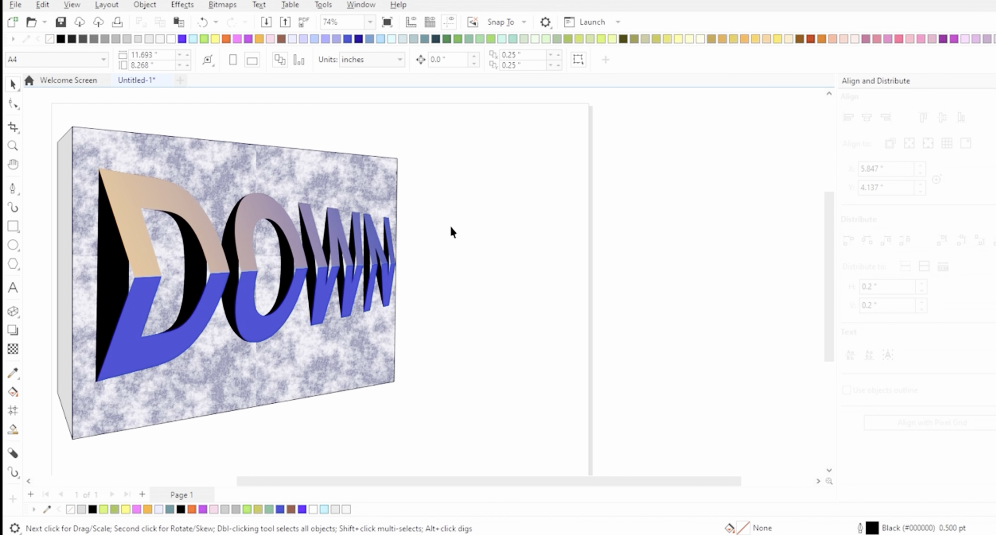
{"action": "scroll", "coordinate": [413, 250], "scroll_direction": "down", "scroll_amount": 1}
{"action": "scroll", "coordinate": [401, 252], "scroll_direction": "up", "scroll_amount": 3}
{"action": "left_click", "coordinate": [401, 252]}
{"action": "left_click_drag", "start_coordinate": [411, 275], "coordinate": [401, 278]}
{"action": "scroll", "coordinate": [470, 244], "scroll_direction": "down", "scroll_amount": 2}
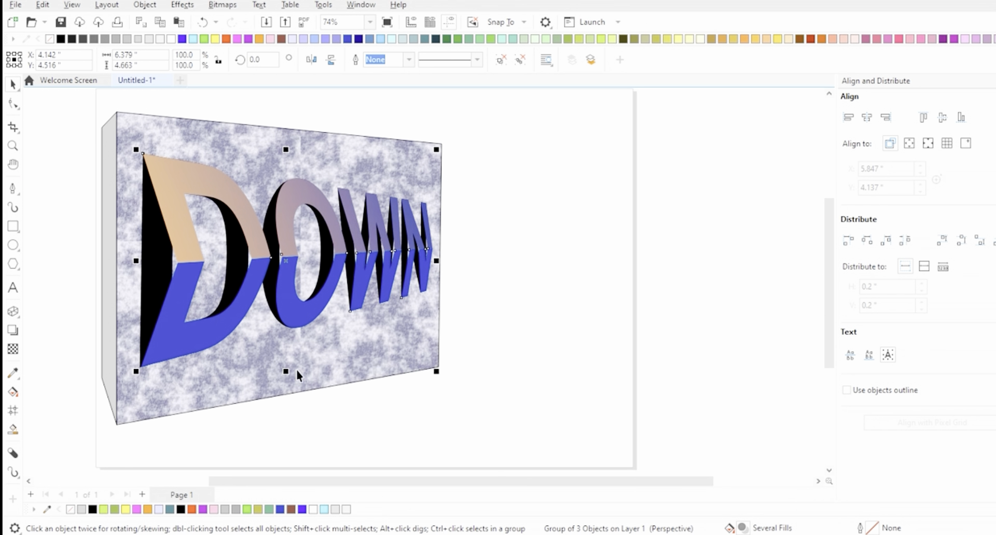
{"action": "left_click_drag", "start_coordinate": [289, 373], "coordinate": [288, 369]}
{"action": "left_click", "coordinate": [537, 275]}
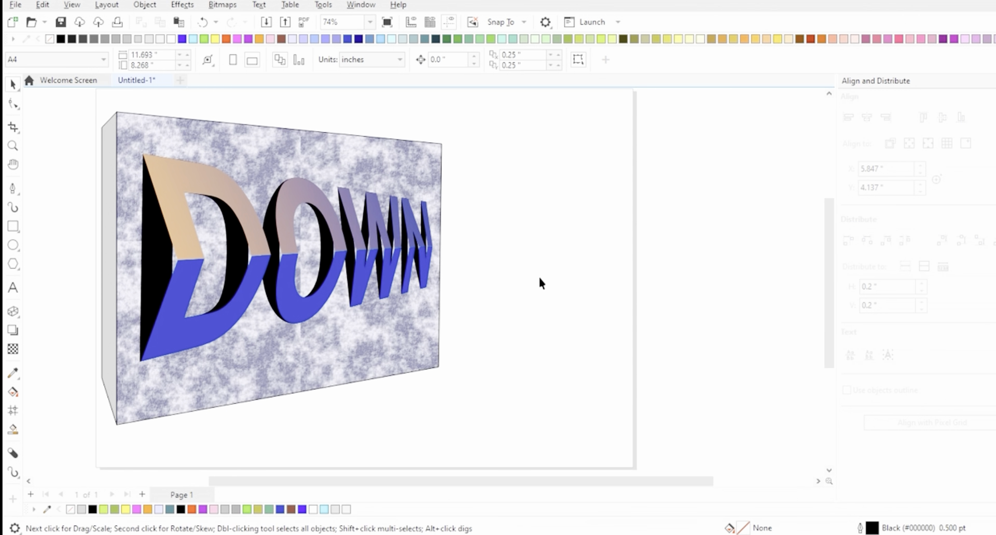
Step: Remove the outlines from the textured front panel and from the grey side face
{"action": "scroll", "coordinate": [300, 269], "scroll_direction": "down", "scroll_amount": 1}
{"action": "scroll", "coordinate": [277, 268], "scroll_direction": "up", "scroll_amount": 3}
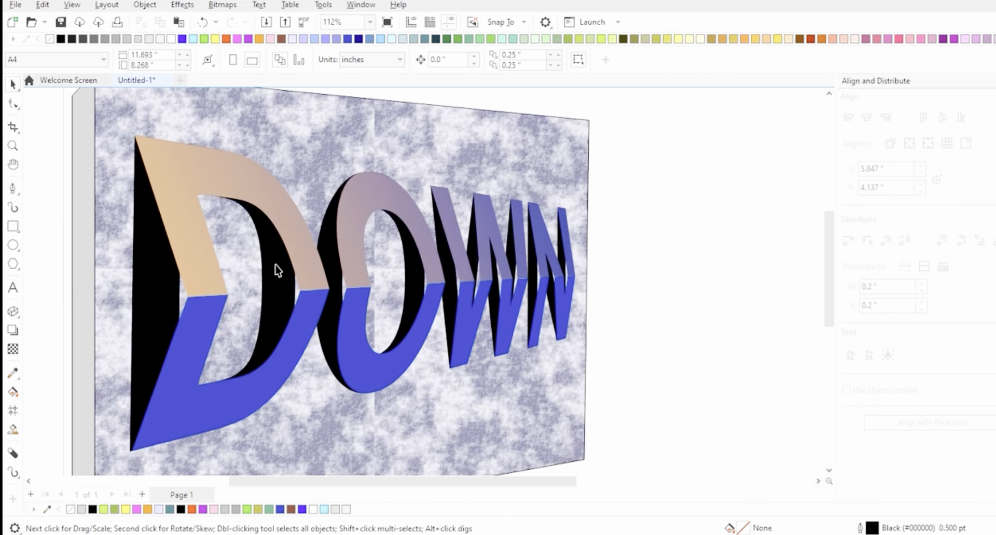
{"action": "scroll", "coordinate": [306, 239], "scroll_direction": "down", "scroll_amount": 2}
{"action": "left_click", "coordinate": [361, 193]}
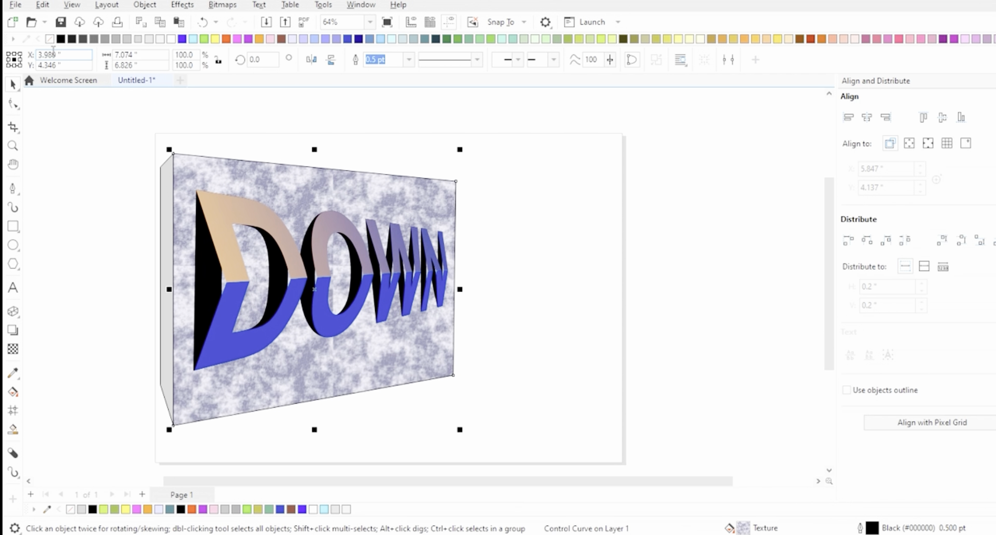
{"action": "left_click", "coordinate": [21, 40]}
{"action": "key", "text": "Escape"}
{"action": "left_click", "coordinate": [469, 199]}
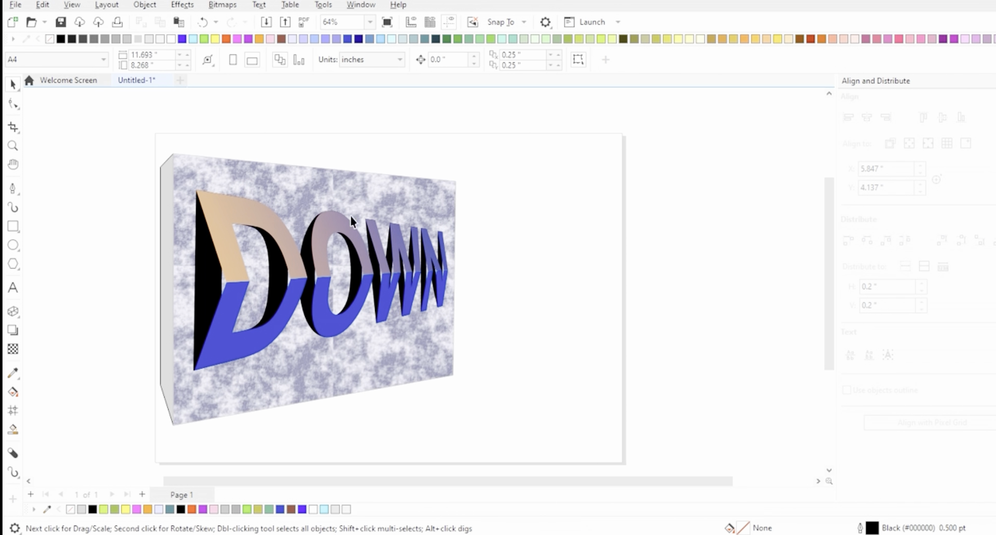
{"action": "left_click", "coordinate": [161, 227]}
{"action": "left_click", "coordinate": [20, 43]}
{"action": "key", "text": "Escape"}
{"action": "left_click", "coordinate": [88, 156]}
{"action": "scroll", "coordinate": [304, 208], "scroll_direction": "down", "scroll_amount": 2}
{"action": "scroll", "coordinate": [325, 224], "scroll_direction": "up", "scroll_amount": 1}
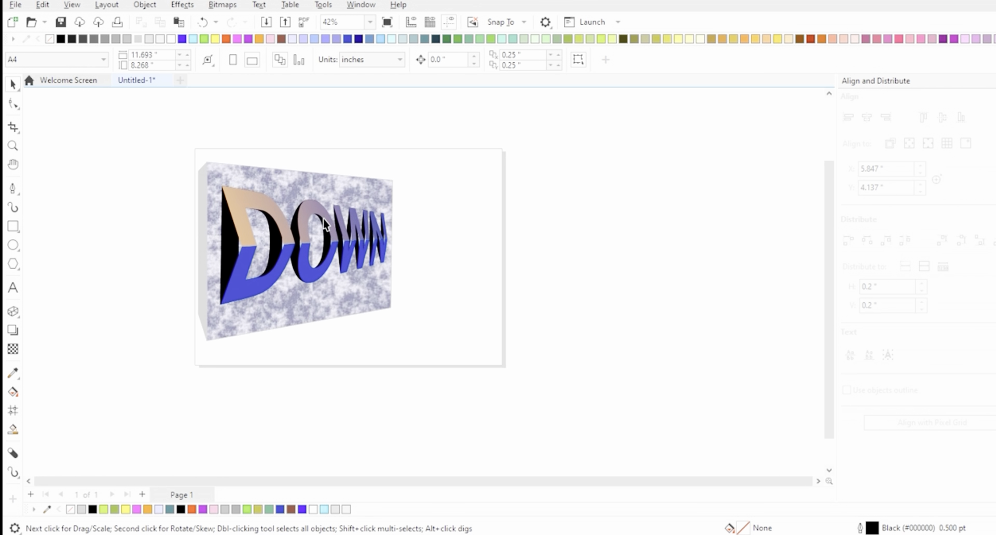
Step: Draw a rectangle of about 11.77 by 8.31 in over the whole page and fill it with 90% Black
{"action": "left_click", "coordinate": [19, 228]}
{"action": "left_click_drag", "start_coordinate": [194, 150], "coordinate": [502, 367]}
{"action": "key", "text": "space"}
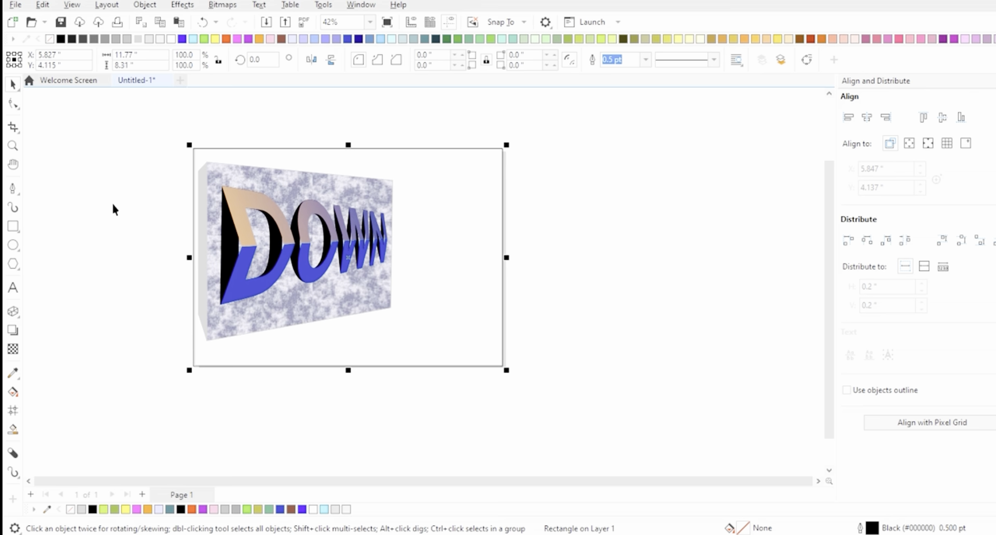
{"action": "left_click", "coordinate": [74, 39]}
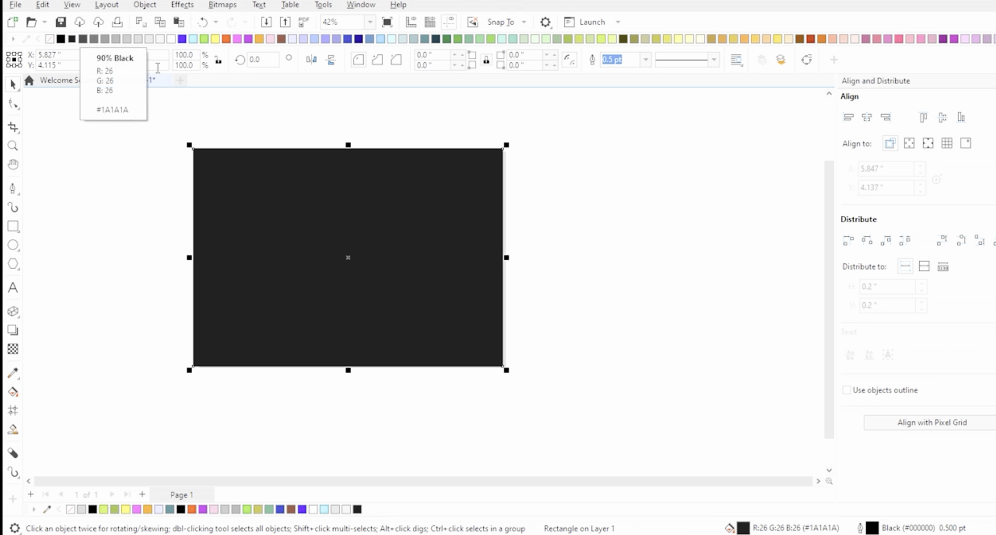
{"action": "left_click", "coordinate": [398, 307]}
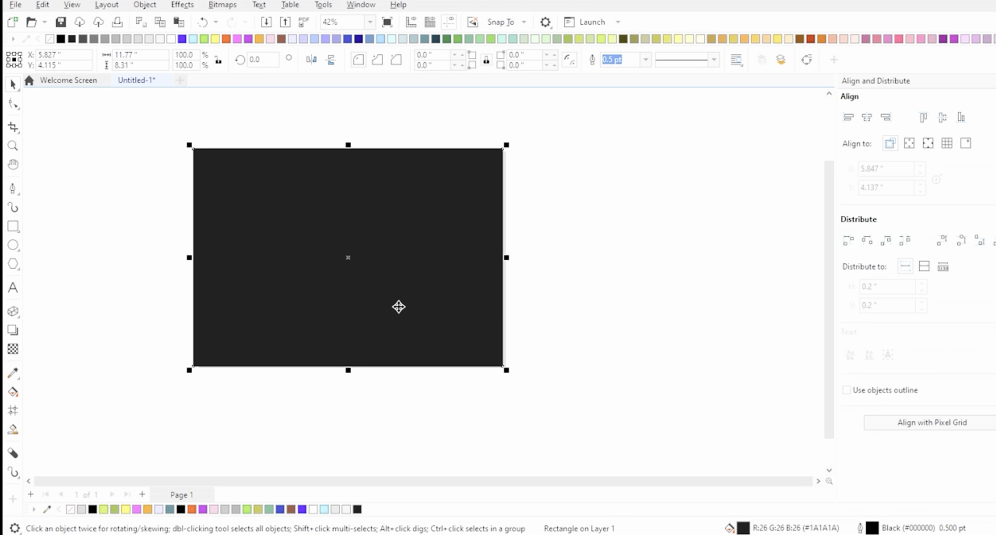
Step: Send the dark full-page rectangle behind all the artwork and deselect it
{"action": "key", "text": "shift+Page_Down"}
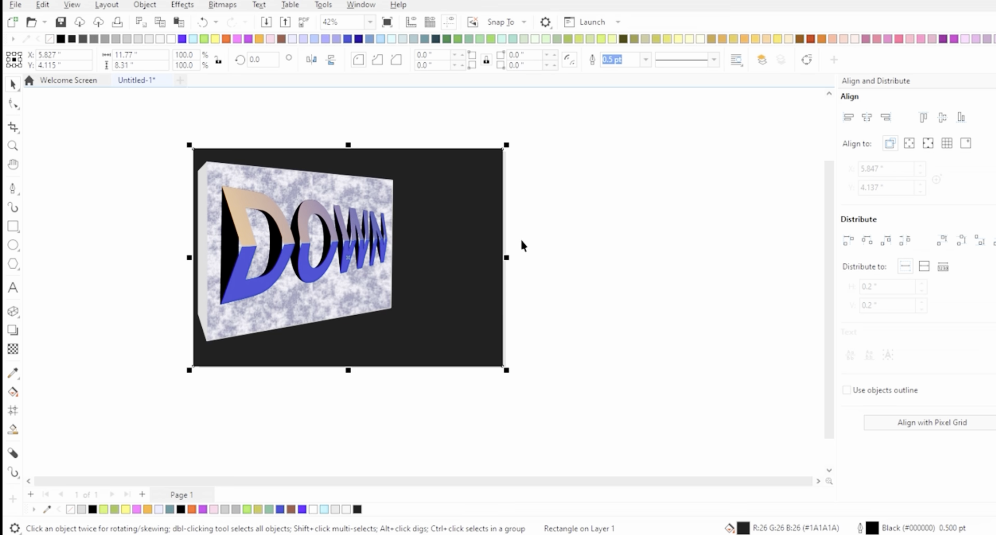
{"action": "left_click", "coordinate": [547, 237]}
{"action": "scroll", "coordinate": [318, 366], "scroll_direction": "up", "scroll_amount": 1}
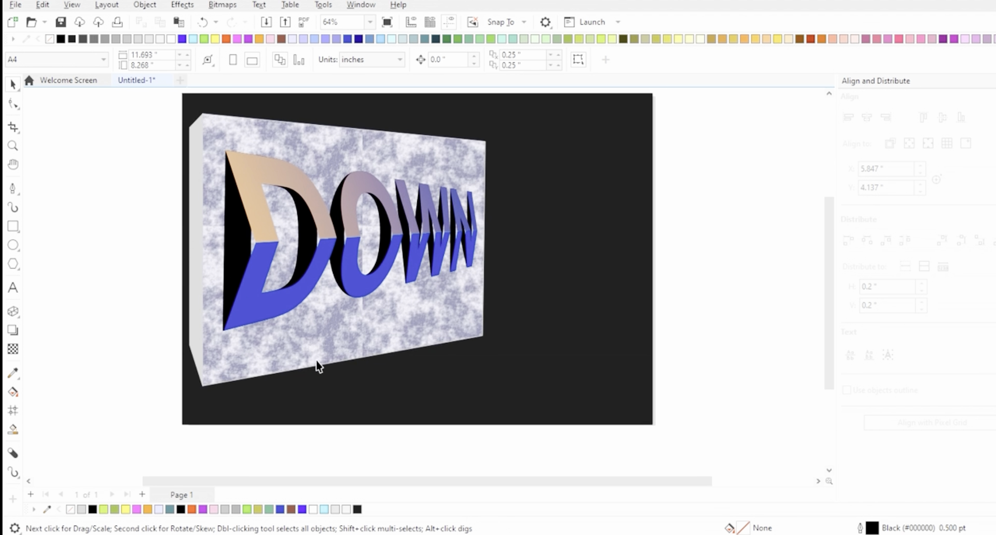
Step: Add a black downward drop shadow from the upper edge of the DOWN group, with opacity about 88 and feather 15
{"action": "left_click", "coordinate": [308, 279]}
{"action": "left_click", "coordinate": [13, 330]}
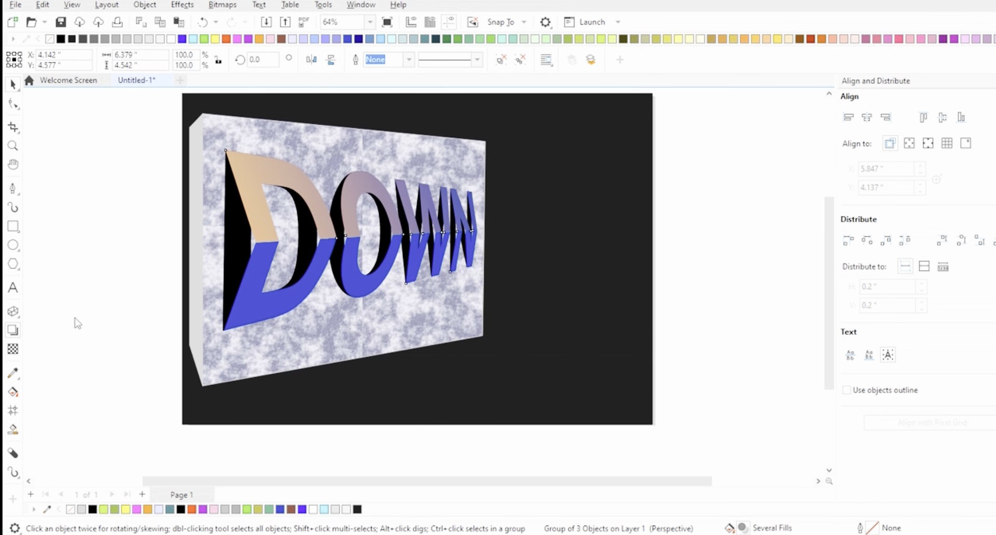
{"action": "left_click_drag", "start_coordinate": [350, 150], "coordinate": [351, 336]}
{"action": "left_click_drag", "start_coordinate": [352, 242], "coordinate": [351, 310]}
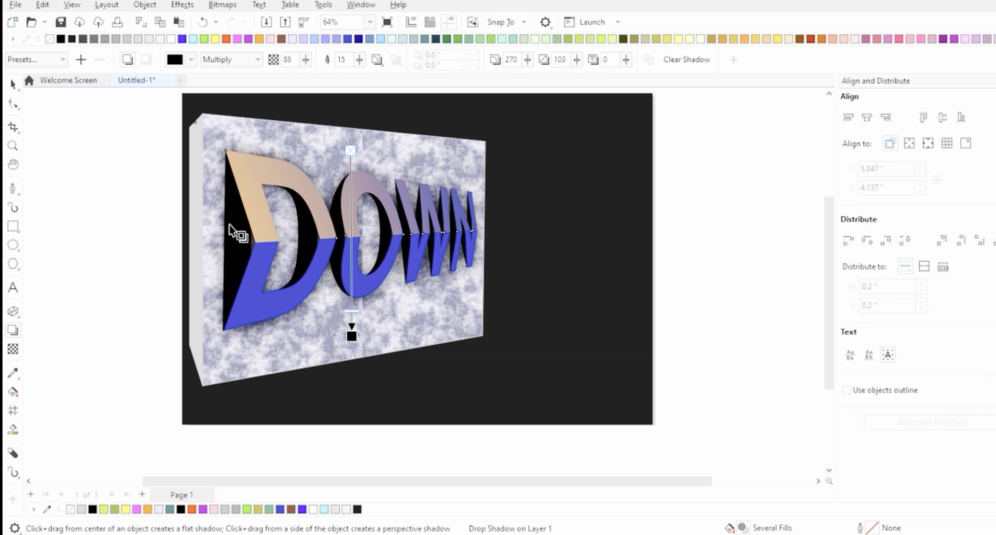
{"action": "left_click", "coordinate": [13, 83]}
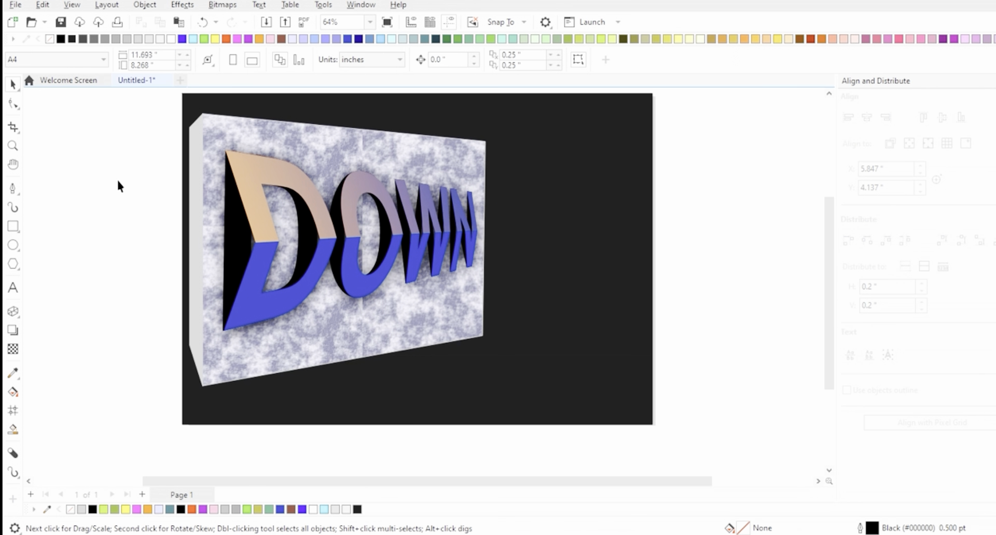
Step: Examine the drop shadow around the DOWN lettering on the textured panel, both close up and at full-page view
{"action": "scroll", "coordinate": [272, 203], "scroll_direction": "down", "scroll_amount": 2}
{"action": "left_click", "coordinate": [538, 217]}
{"action": "scroll", "coordinate": [348, 213], "scroll_direction": "up", "scroll_amount": 3}
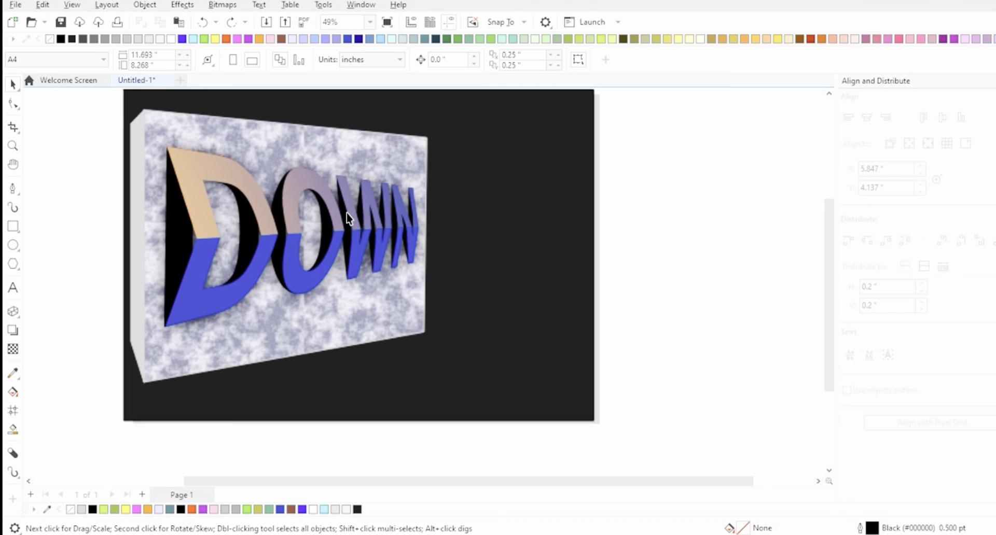
{"action": "scroll", "coordinate": [323, 231], "scroll_direction": "down", "scroll_amount": 2}
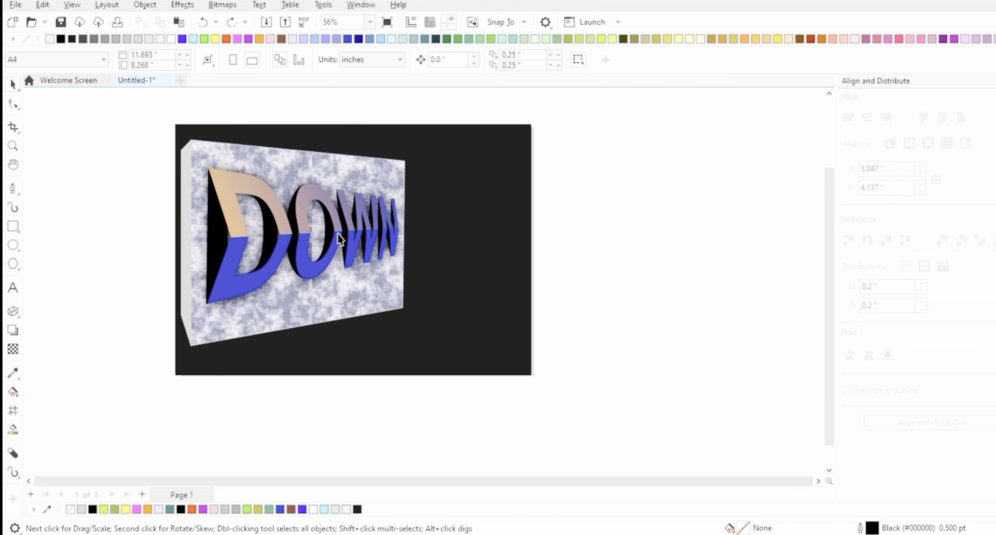
{"action": "scroll", "coordinate": [306, 220], "scroll_direction": "up", "scroll_amount": 3}
{"action": "left_click", "coordinate": [307, 220]}
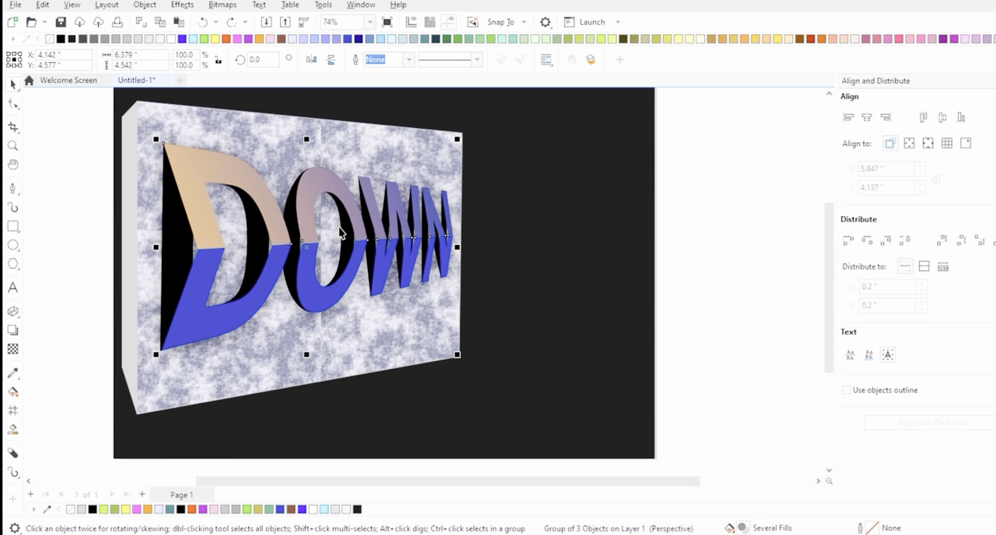
{"action": "scroll", "coordinate": [332, 218], "scroll_direction": "down", "scroll_amount": 2}
{"action": "left_click", "coordinate": [618, 222]}
{"action": "scroll", "coordinate": [362, 215], "scroll_direction": "up", "scroll_amount": 2}
{"action": "left_click", "coordinate": [400, 381]}
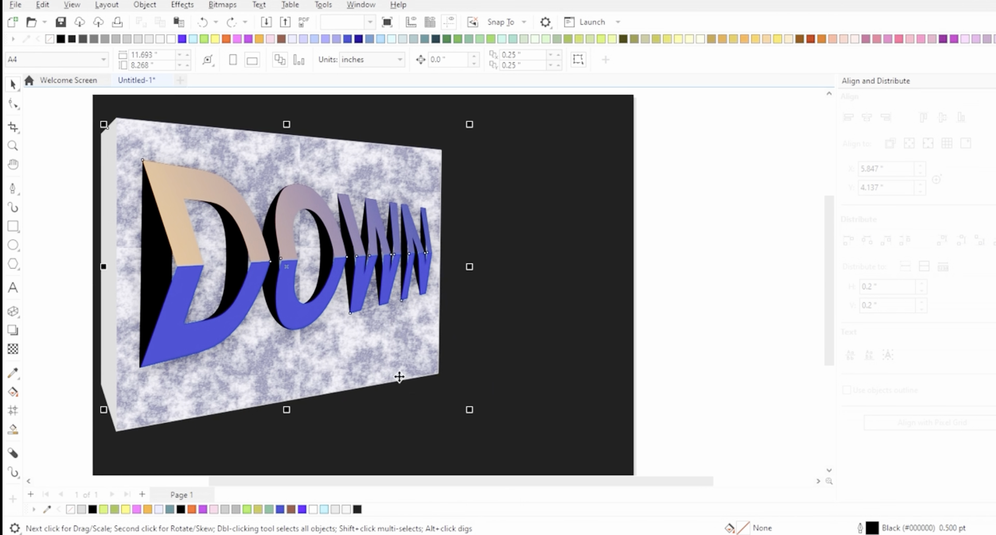
{"action": "scroll", "coordinate": [410, 256], "scroll_direction": "down", "scroll_amount": 2}
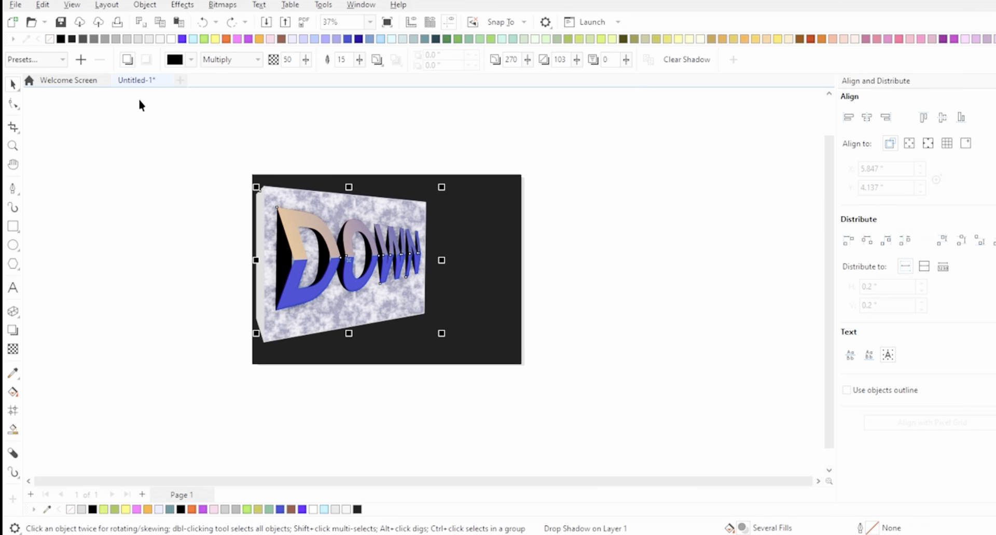
{"action": "key", "text": "Escape"}
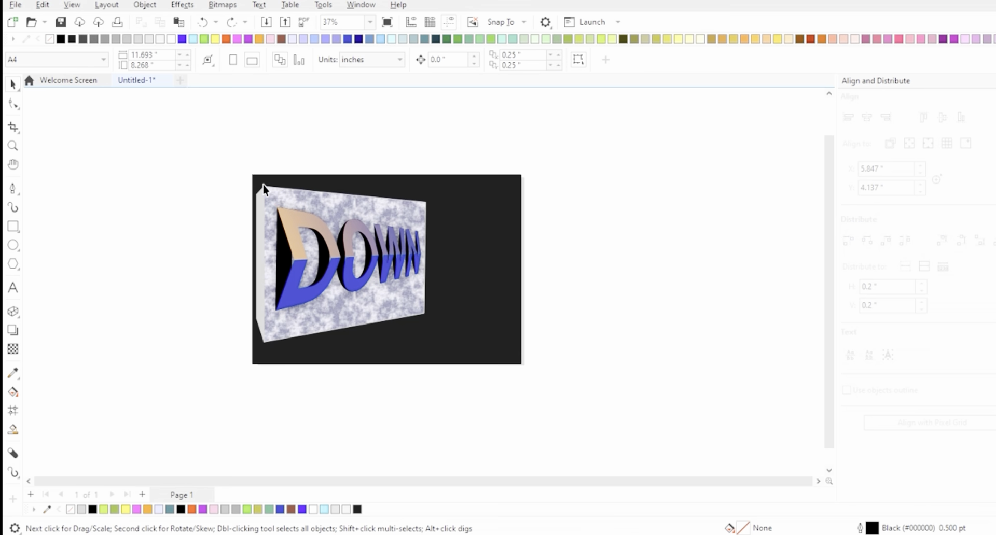
{"action": "left_click", "coordinate": [427, 207]}
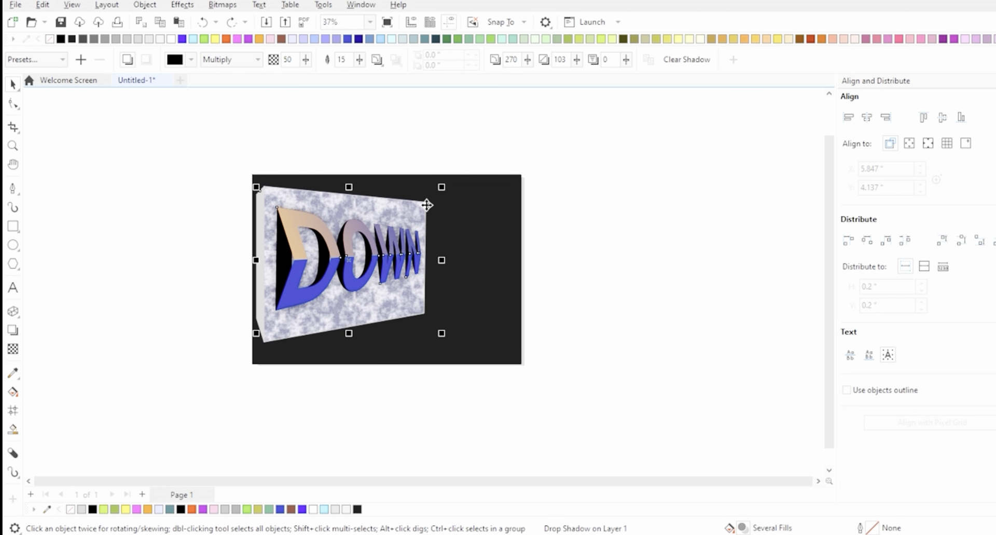
{"action": "left_click", "coordinate": [426, 205]}
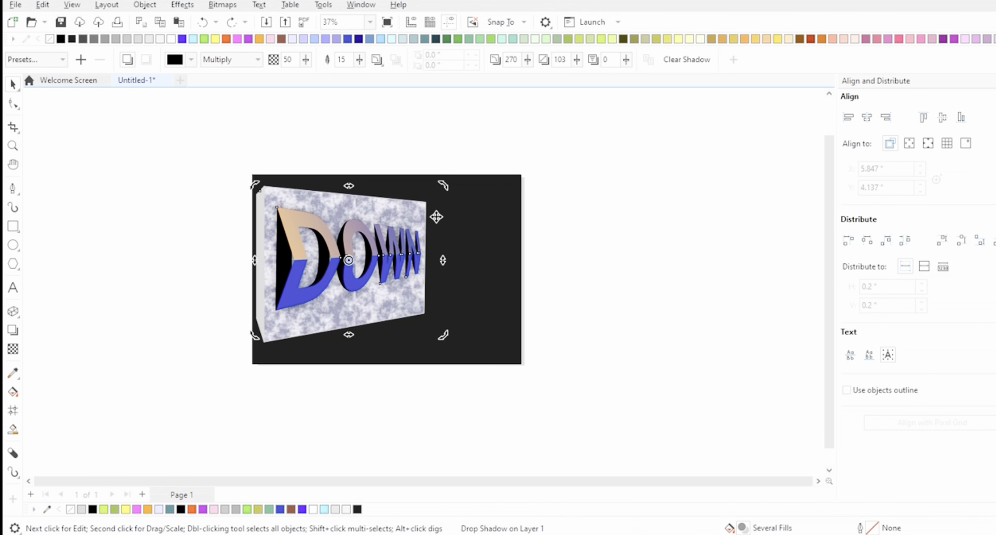
{"action": "left_click_drag", "start_coordinate": [436, 217], "coordinate": [486, 215]}
{"action": "key", "text": "ctrl+z"}
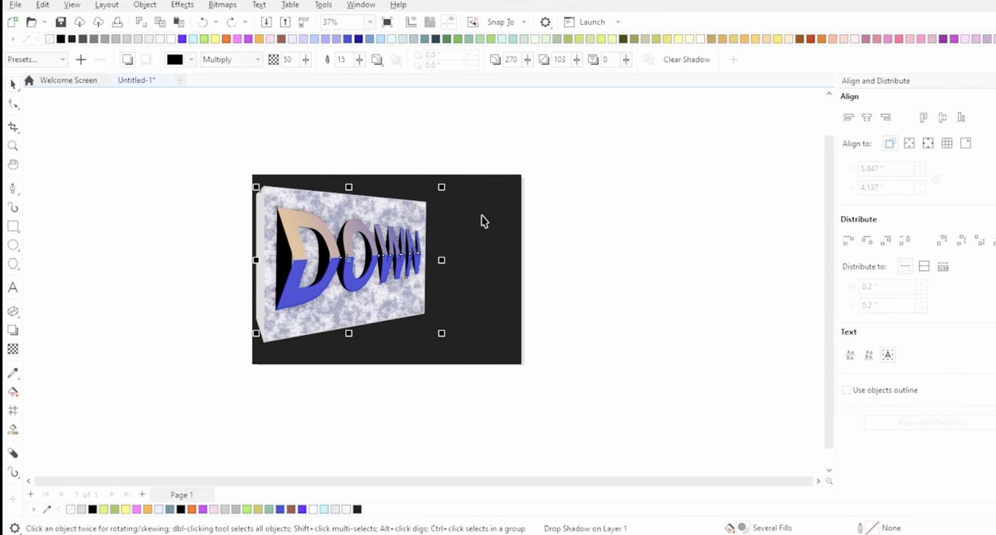
Step: Add a black downward drop shadow from the upper edge of the textured front panel, with opacity 50 and feather 15
{"action": "scroll", "coordinate": [248, 179], "scroll_direction": "up", "scroll_amount": 4}
{"action": "left_click", "coordinate": [229, 187]}
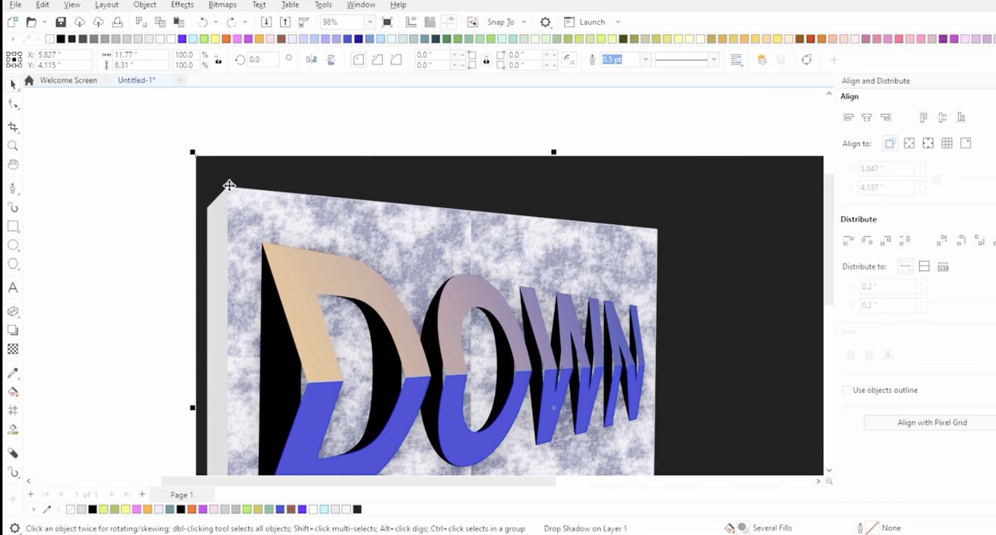
{"action": "left_click", "coordinate": [229, 188]}
{"action": "scroll", "coordinate": [288, 189], "scroll_direction": "down", "scroll_amount": 2}
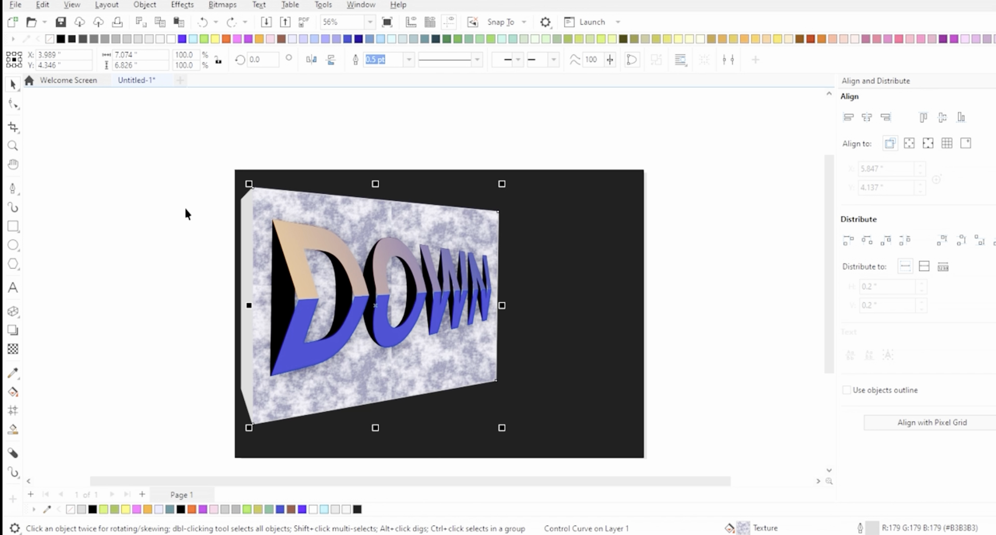
{"action": "left_click", "coordinate": [13, 331]}
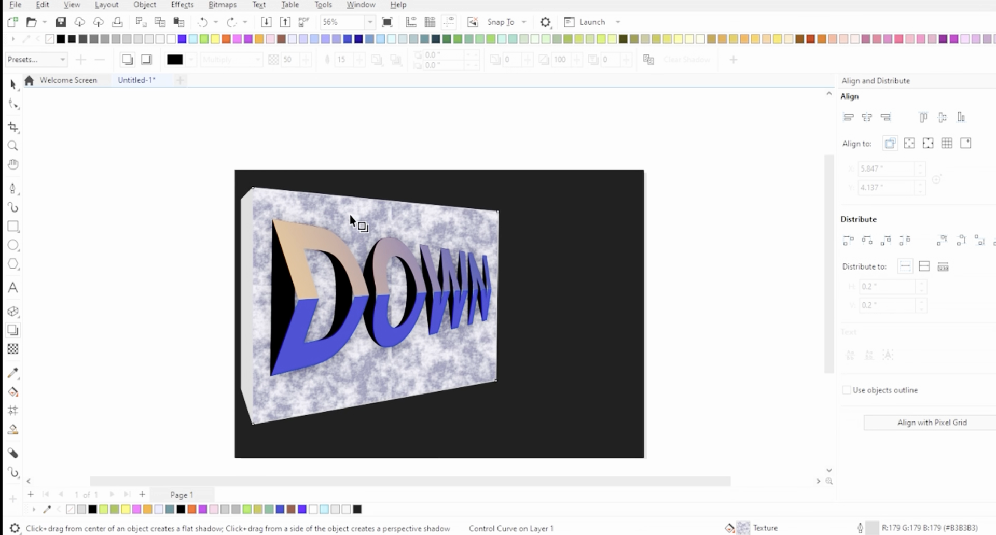
{"action": "left_click_drag", "start_coordinate": [355, 196], "coordinate": [377, 430]}
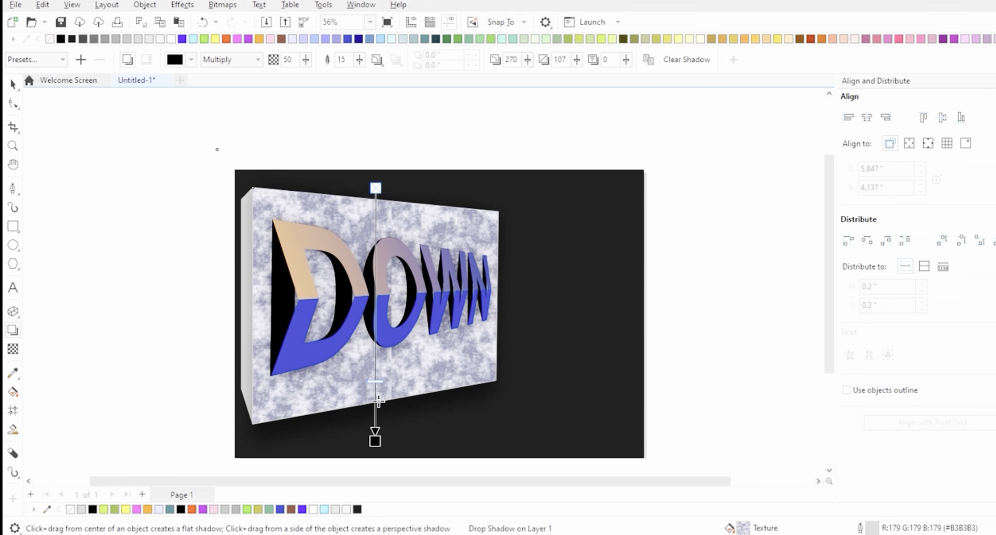